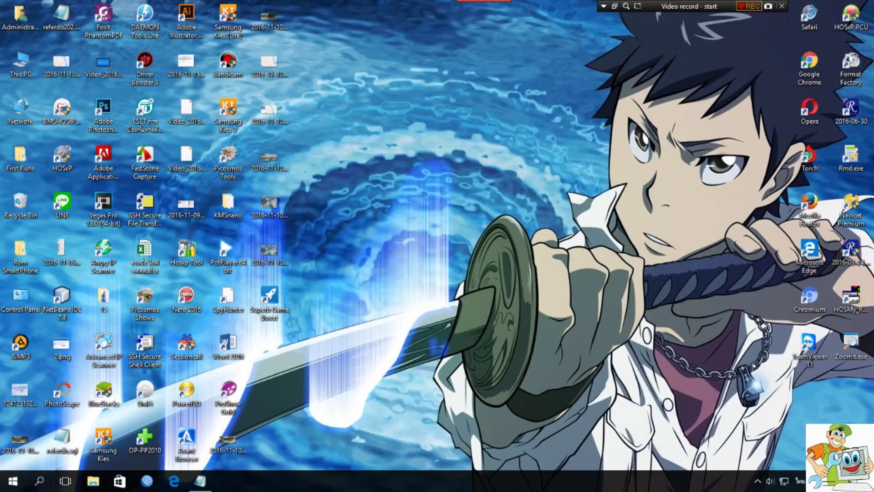
Step: Review the open Notepad notes on deleting Windows 10 junk files, then minimize their window
{"action": "key", "text": "F12"}
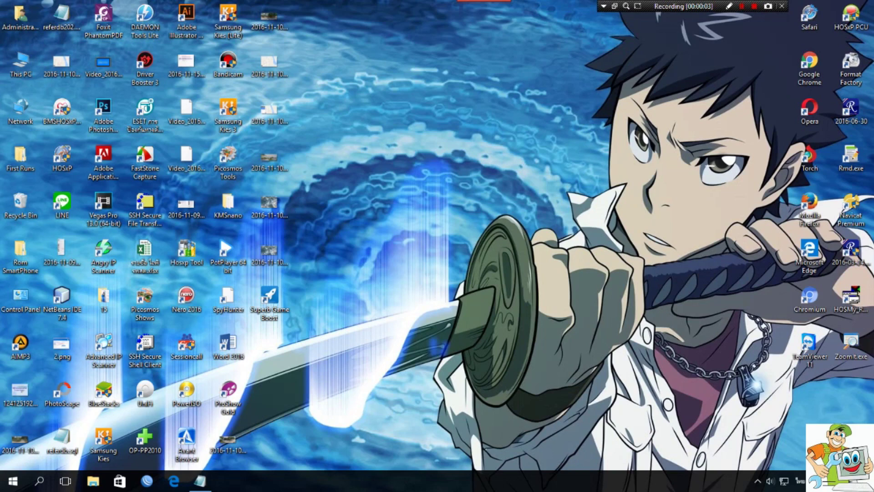
{"action": "left_click", "coordinate": [200, 481]}
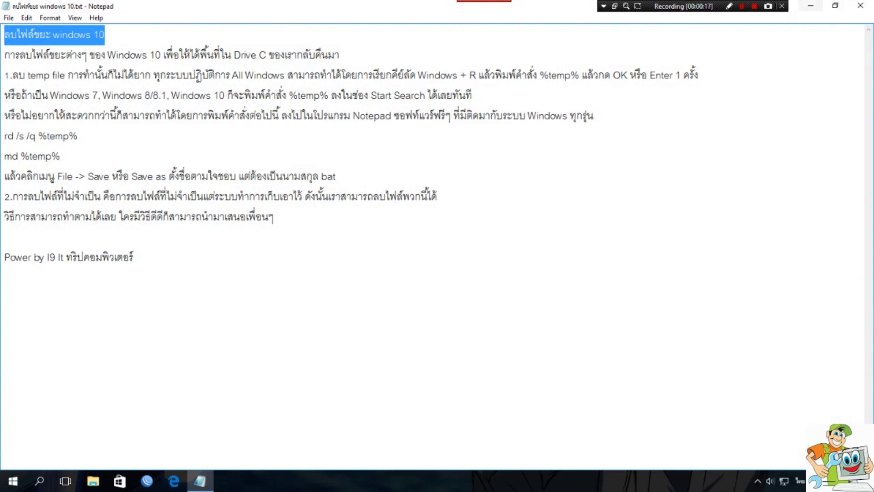
{"action": "left_click", "coordinate": [810, 6]}
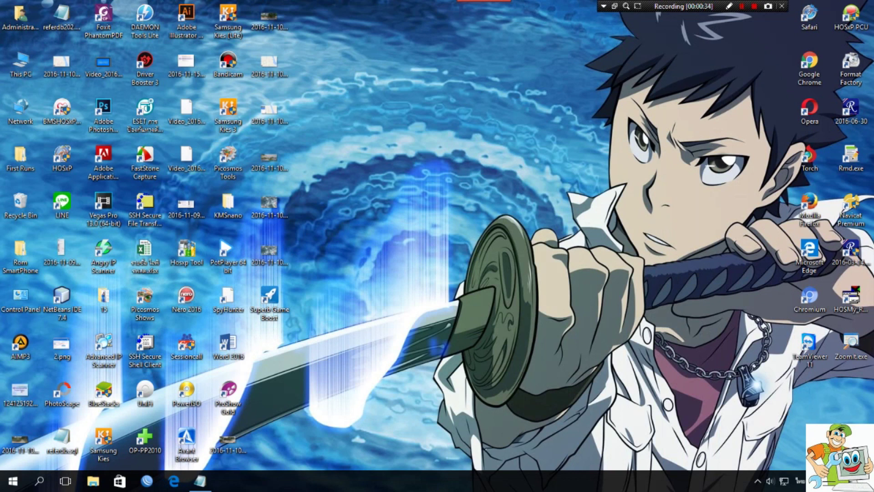
Step: Open This PC from the desktop and maximize its window to show the drives
{"action": "double_click", "coordinate": [21, 64]}
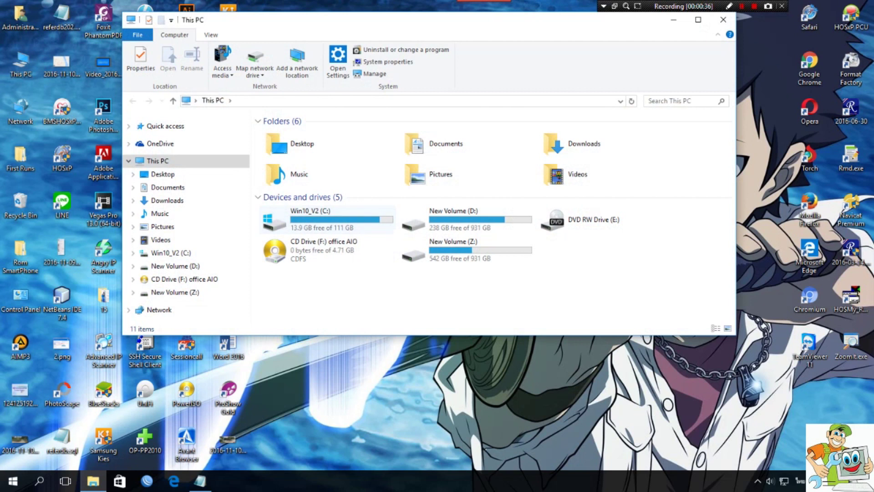
{"action": "left_click", "coordinate": [698, 20]}
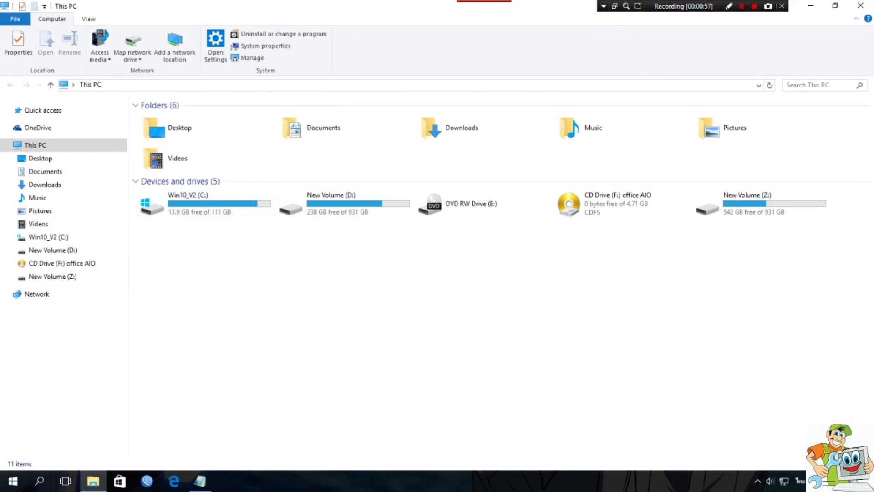
{"action": "right_click", "coordinate": [486, 306]}
{"action": "left_click", "coordinate": [519, 352]}
{"action": "key", "text": "super"}
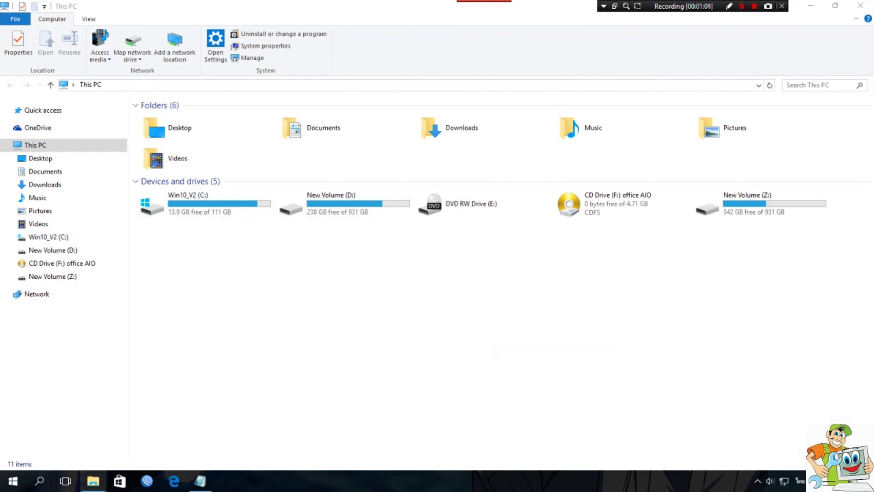
{"action": "key", "text": "super"}
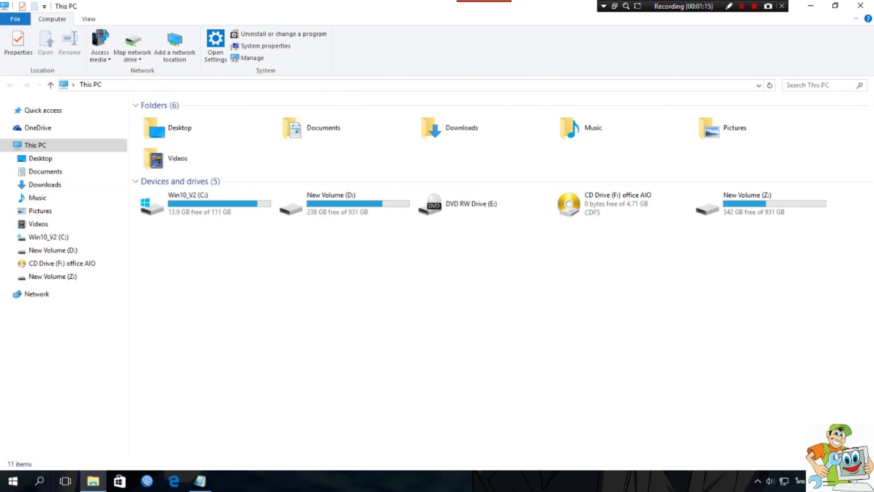
{"action": "key", "text": "super"}
{"action": "key", "text": "super"}
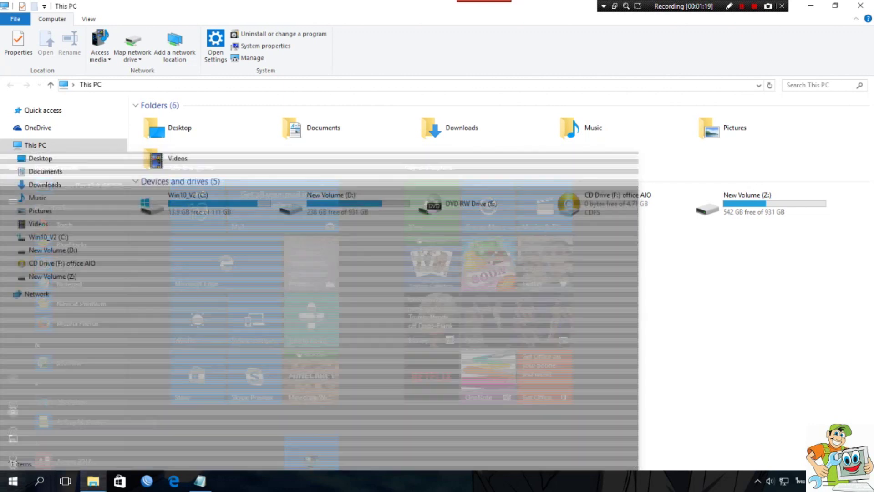
{"action": "key", "text": "super"}
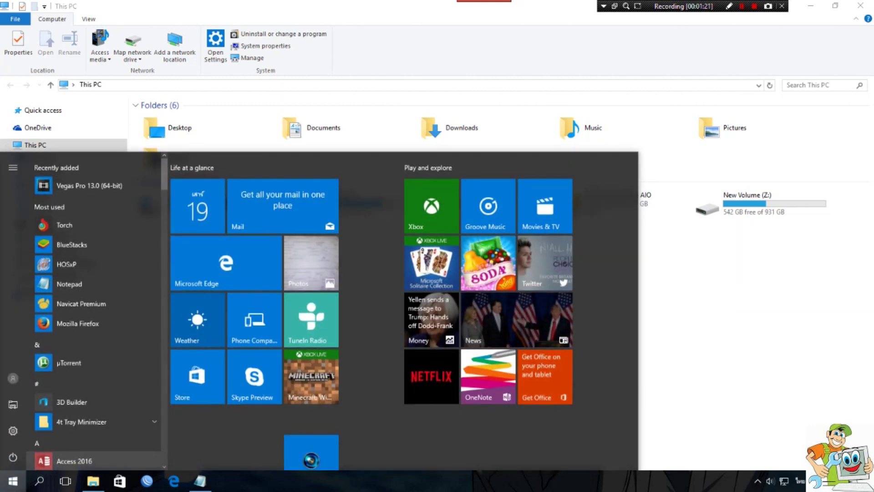
{"action": "key", "text": "super"}
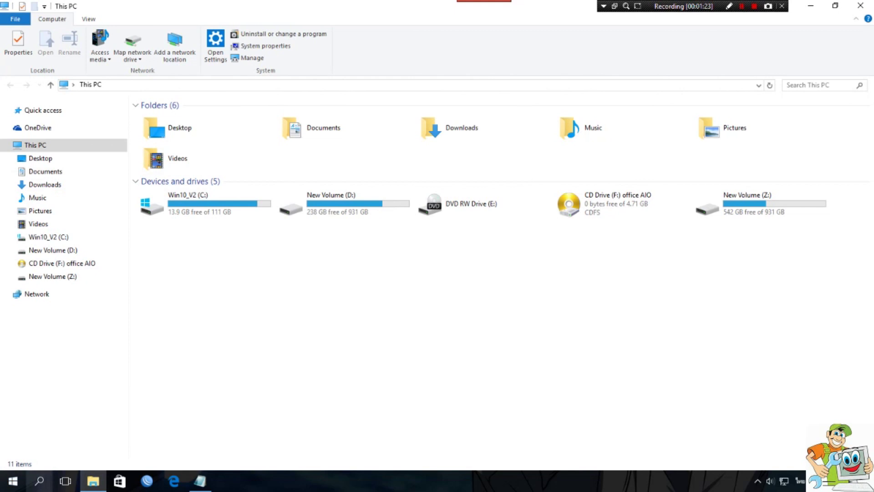
Step: Search Windows for "on" and open the On-Screen Keyboard
{"action": "key", "text": "super+s"}
{"action": "type", "text": "w"}
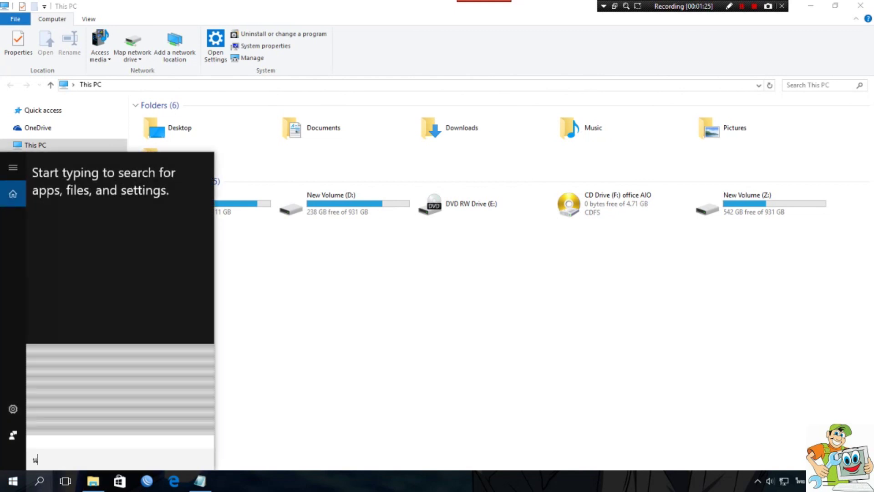
{"action": "key", "text": "BackSpace"}
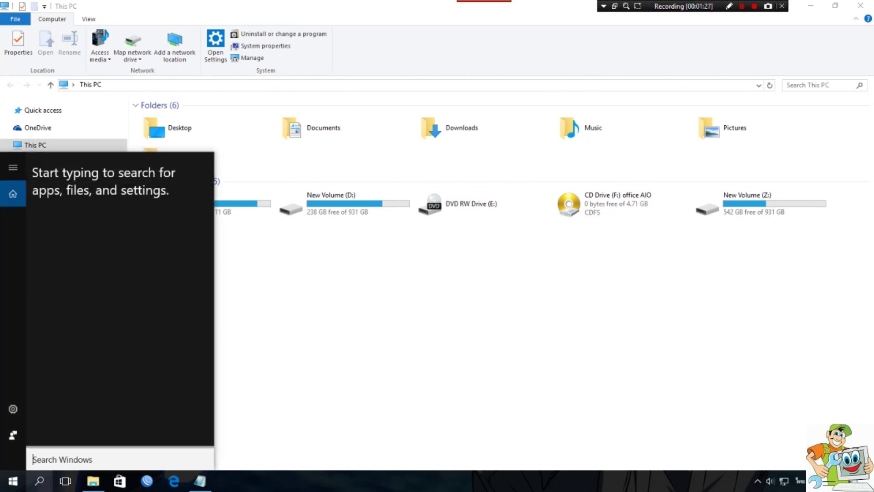
{"action": "type", "text": "n"}
{"action": "key", "text": "BackSpace"}
{"action": "type", "text": "o"}
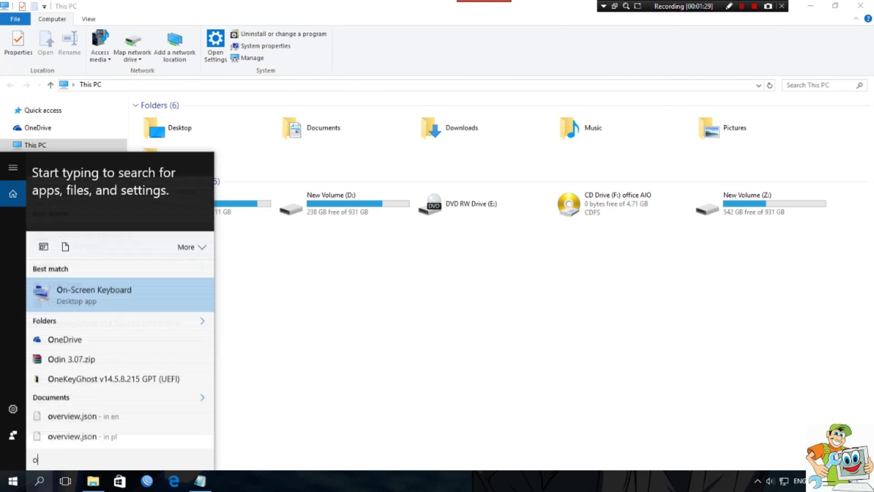
{"action": "type", "text": "n"}
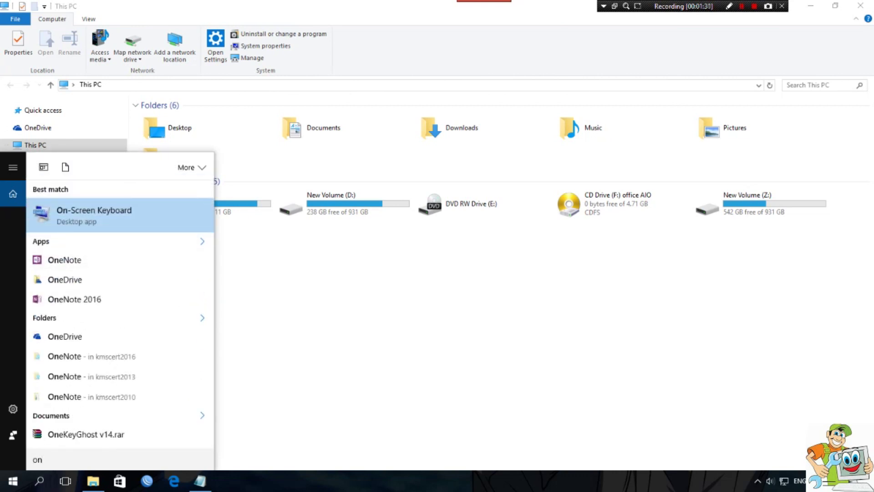
{"action": "key", "text": "Escape"}
{"action": "key", "text": "ctrl+super+o"}
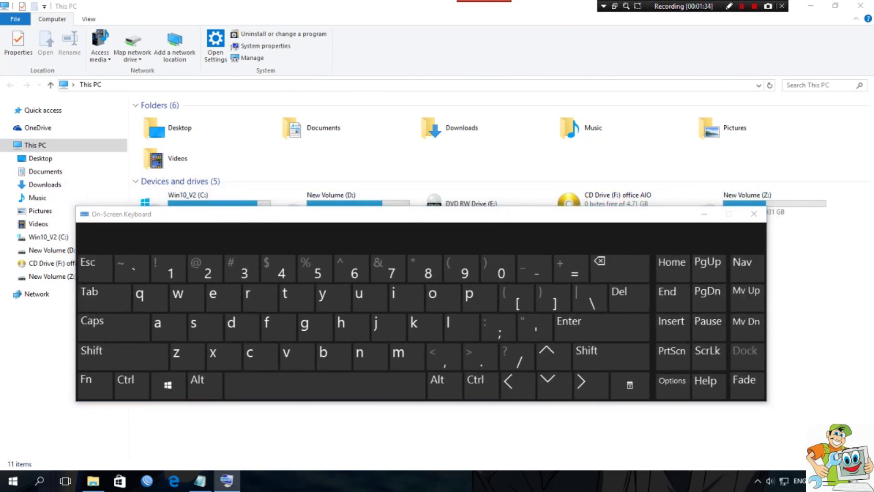
{"action": "key", "text": "super"}
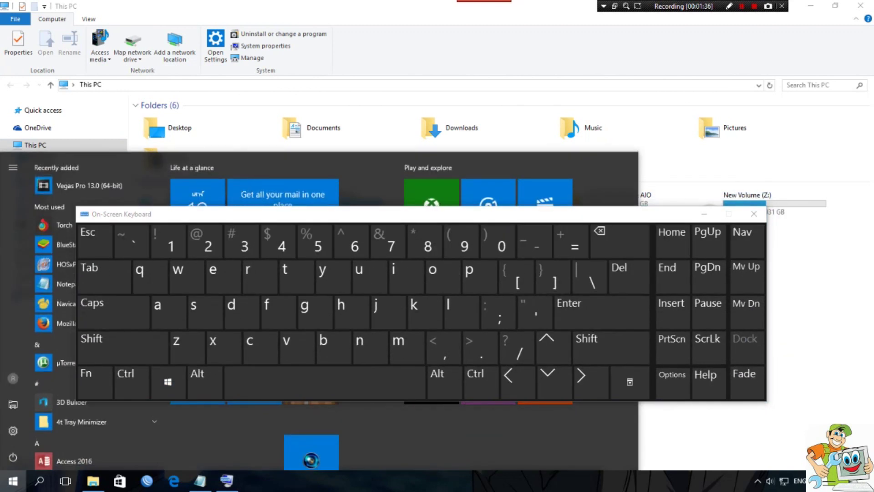
{"action": "key", "text": "super"}
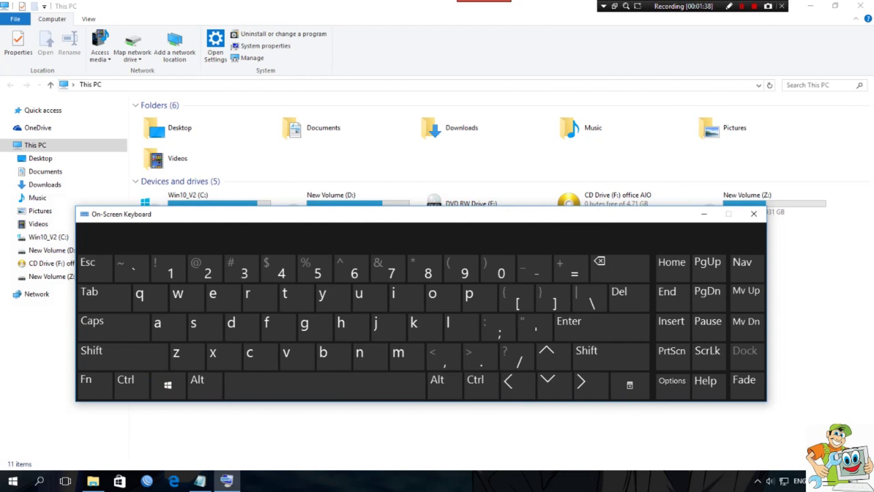
{"action": "key", "text": "super"}
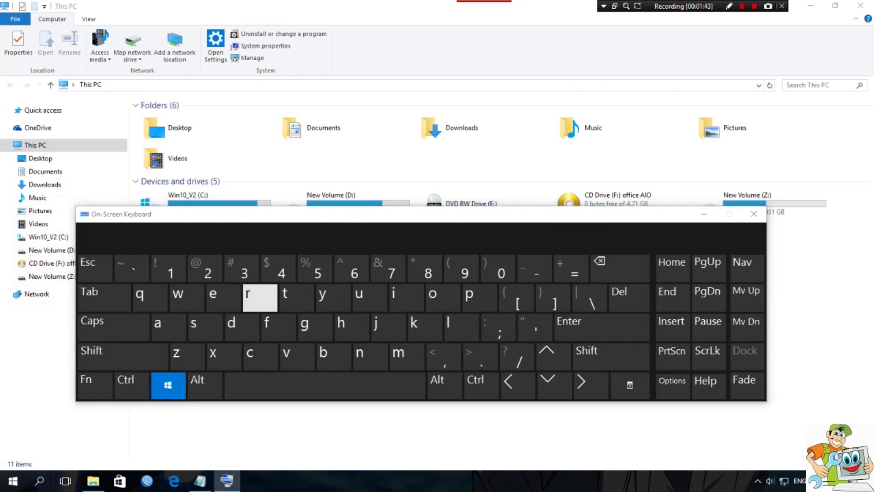
{"action": "left_click", "coordinate": [248, 297]}
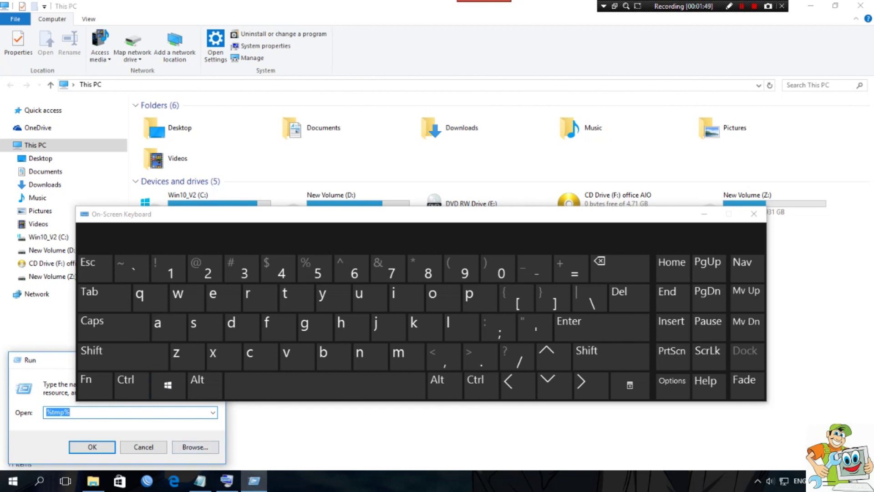
{"action": "left_click_drag", "start_coordinate": [410, 214], "coordinate": [439, 136]}
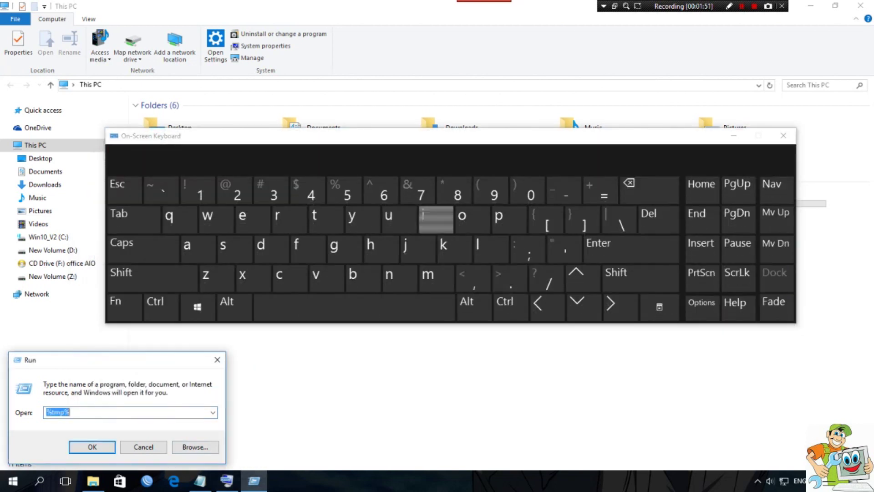
{"action": "left_click", "coordinate": [217, 360]}
Step: Open the Run dialog through the On-Screen Keyboard's Windows and R keys, and minimize the keyboard
{"action": "left_click_drag", "start_coordinate": [511, 142], "coordinate": [525, 287]}
{"action": "left_click", "coordinate": [211, 452]}
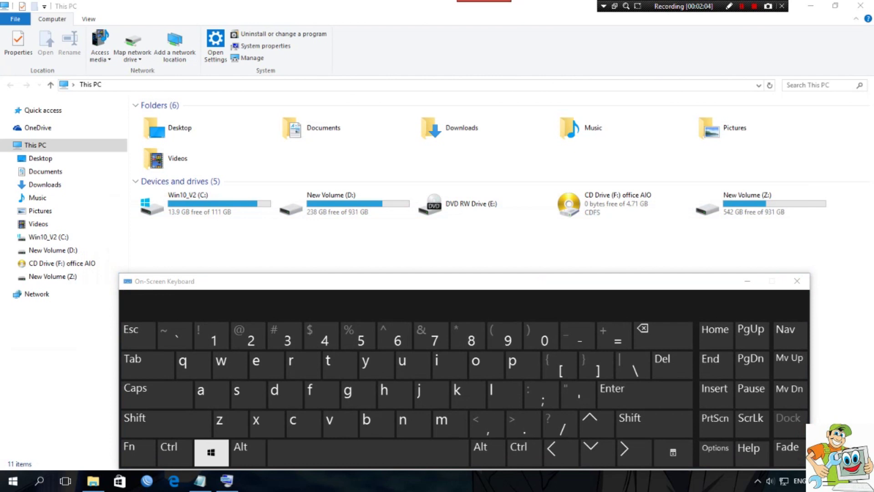
{"action": "left_click", "coordinate": [248, 452]}
{"action": "left_click", "coordinate": [267, 364]}
{"action": "left_click", "coordinate": [210, 452]}
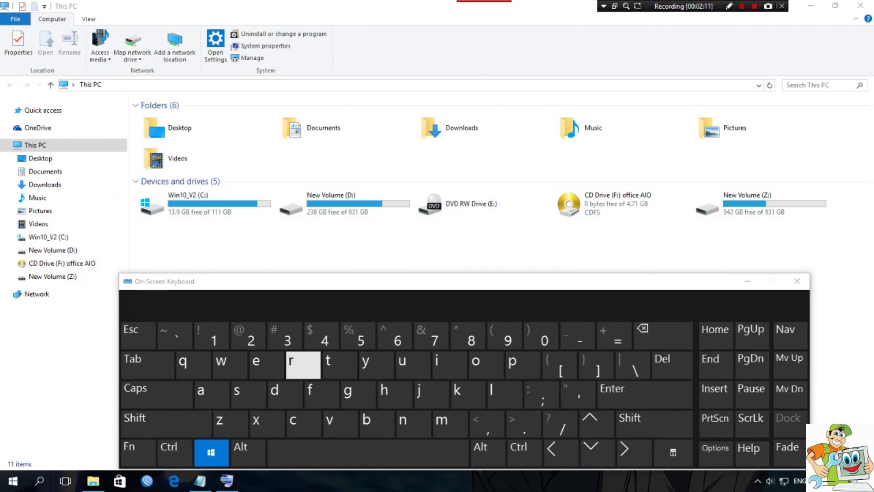
{"action": "left_click", "coordinate": [304, 365]}
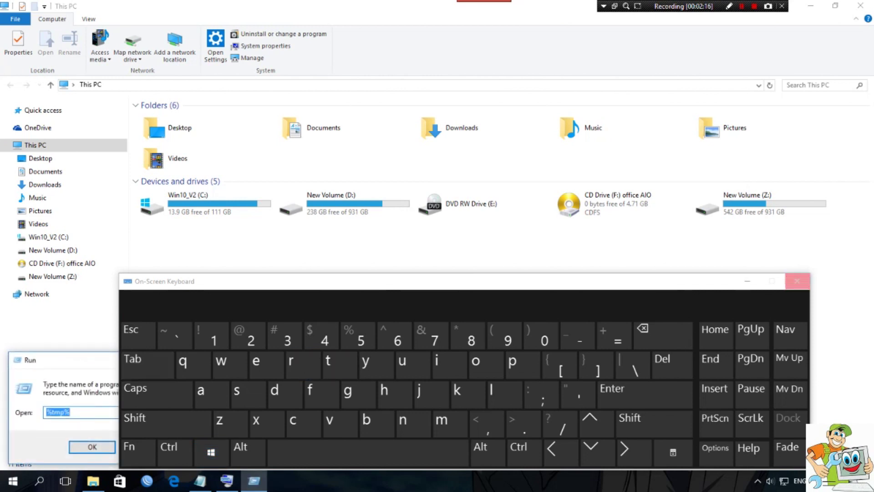
{"action": "left_click", "coordinate": [747, 281]}
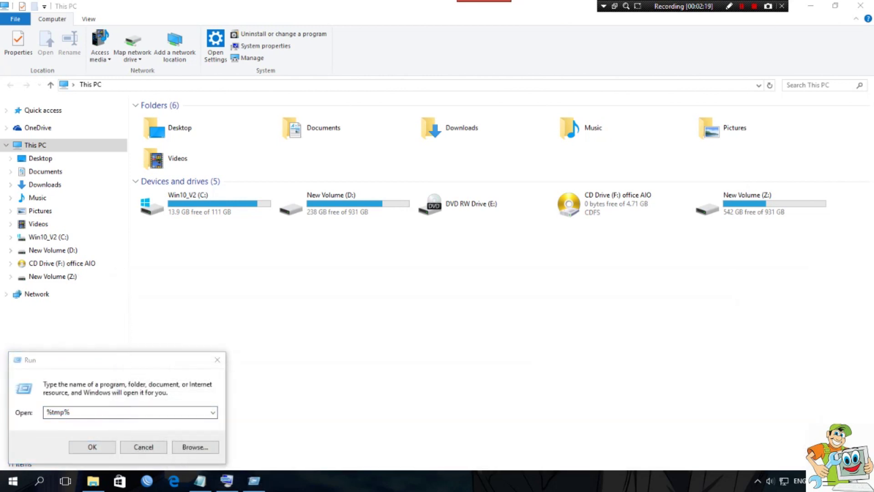
Step: Clear the prefilled command in the Run dialog and check the history of earlier commands
{"action": "key", "text": "BackSpace"}
{"action": "key", "text": "BackSpace"}
{"action": "key", "text": "BackSpace"}
{"action": "key", "text": "BackSpace"}
{"action": "key", "text": "BackSpace"}
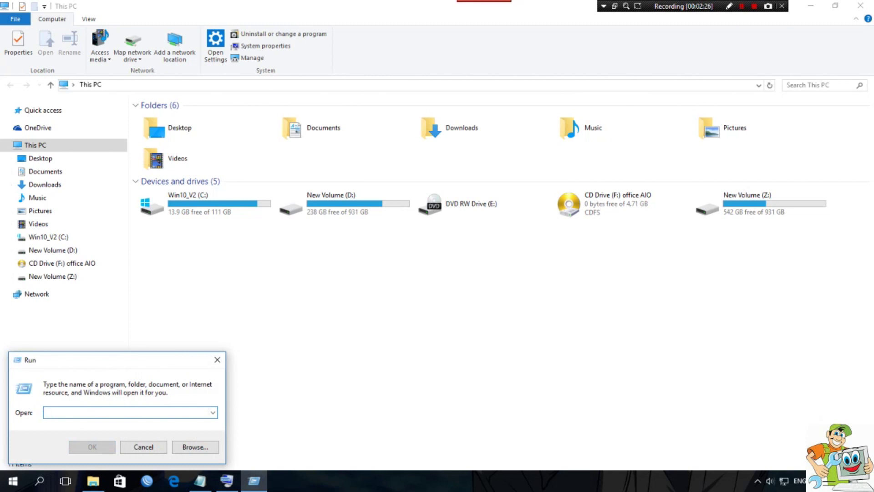
{"action": "left_click", "coordinate": [213, 412]}
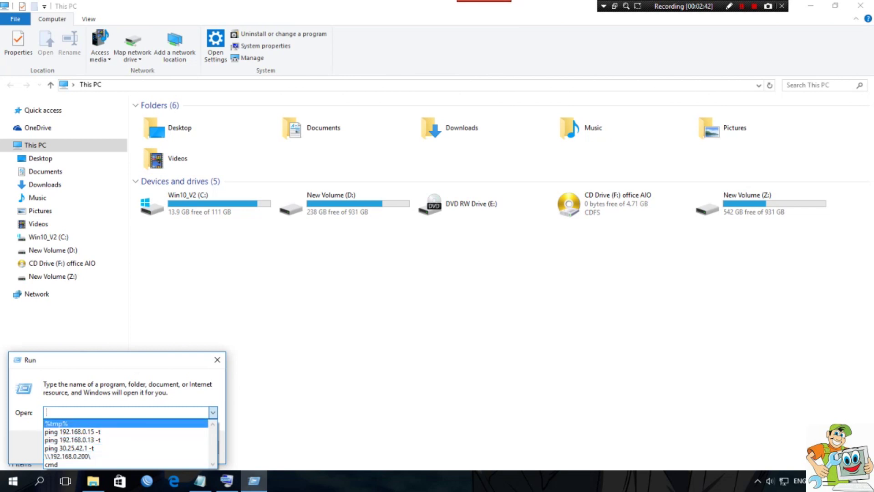
{"action": "key", "text": "Escape"}
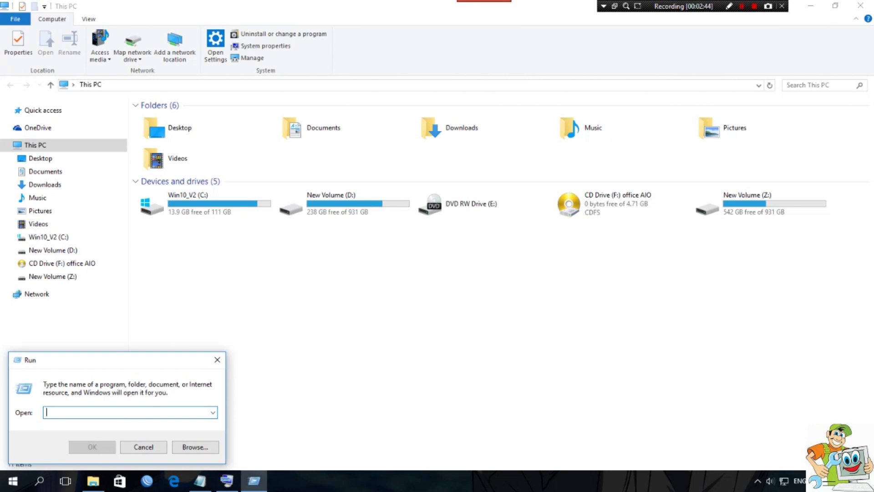
Step: Run the command %tmp% to open the Temp folder
{"action": "type", "text": "%tmp"}
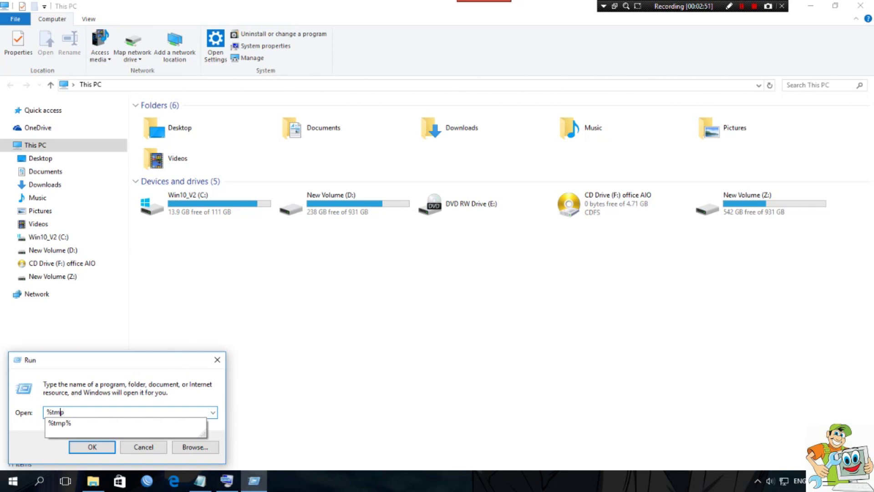
{"action": "key", "text": "Left"}
{"action": "type", "text": "e"}
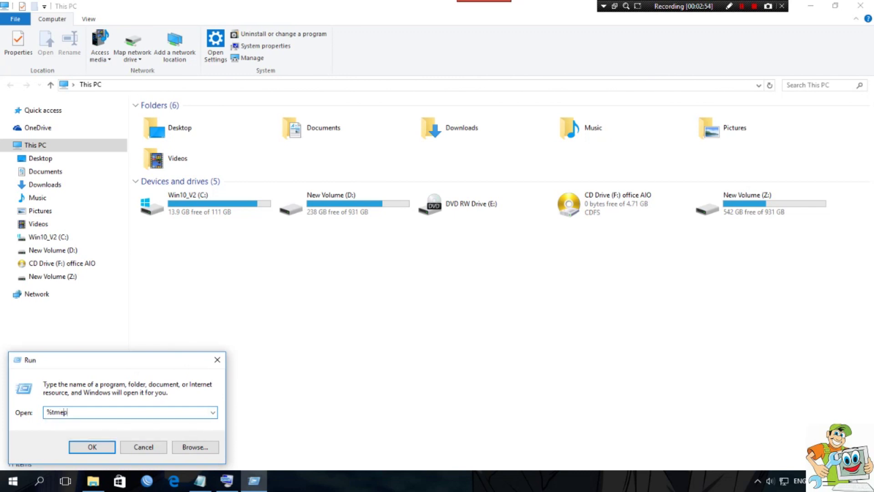
{"action": "key", "text": "BackSpace"}
{"action": "key", "text": "BackSpace"}
{"action": "key", "text": "BackSpace"}
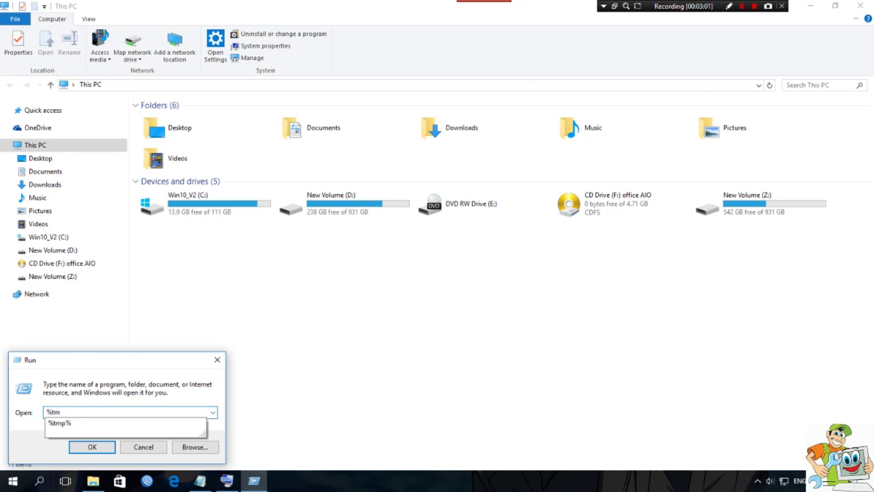
{"action": "type", "text": "%"}
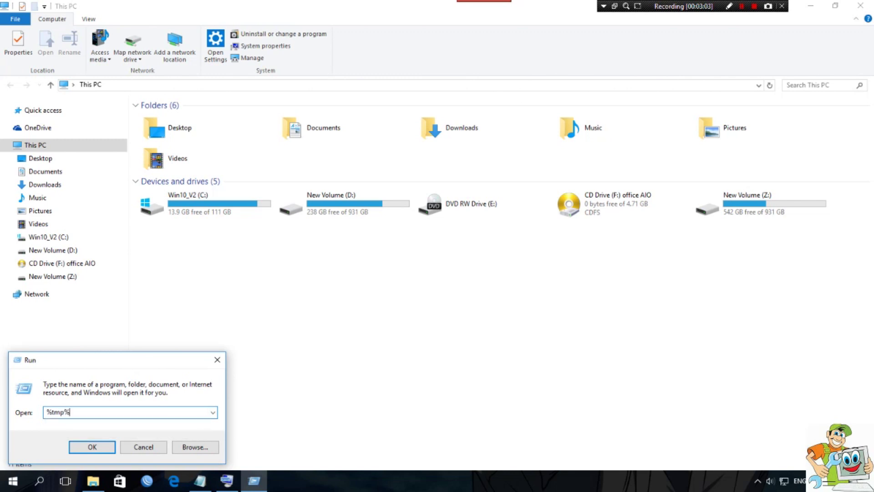
{"action": "key", "text": "Return"}
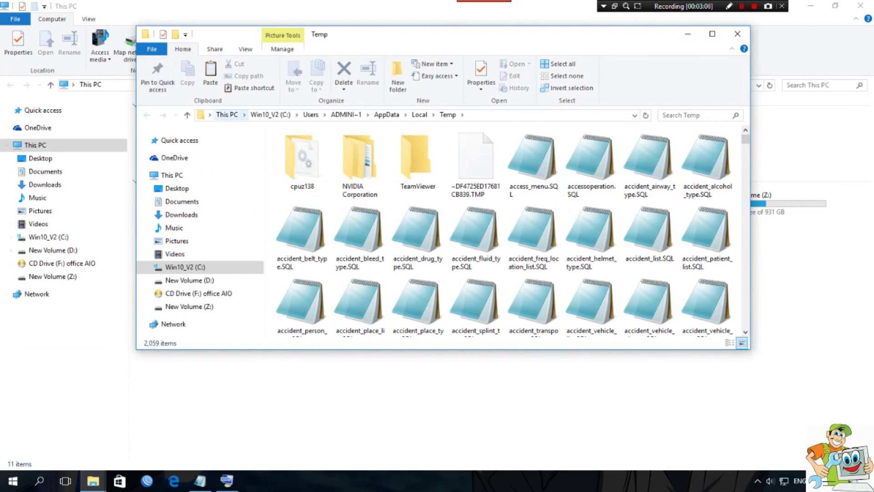
Step: Check the full path of the Temp folder and close its window
{"action": "left_click", "coordinate": [226, 115]}
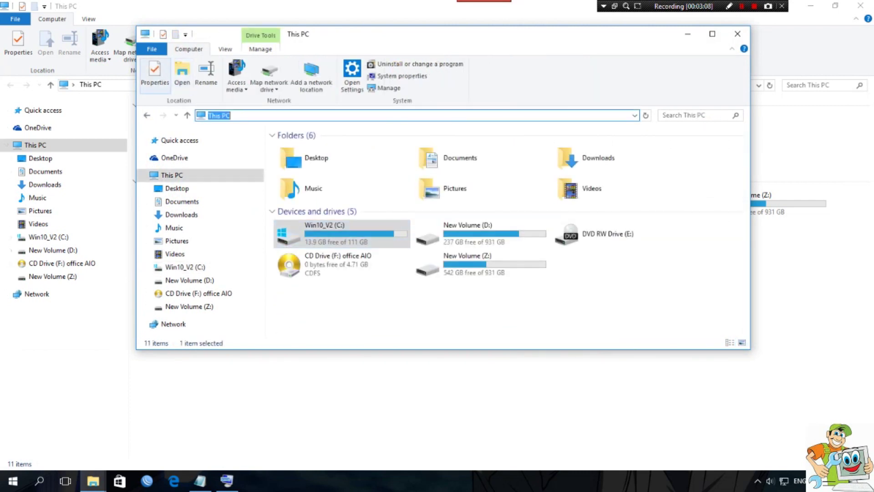
{"action": "left_click", "coordinate": [146, 115]}
{"action": "left_click", "coordinate": [501, 116]}
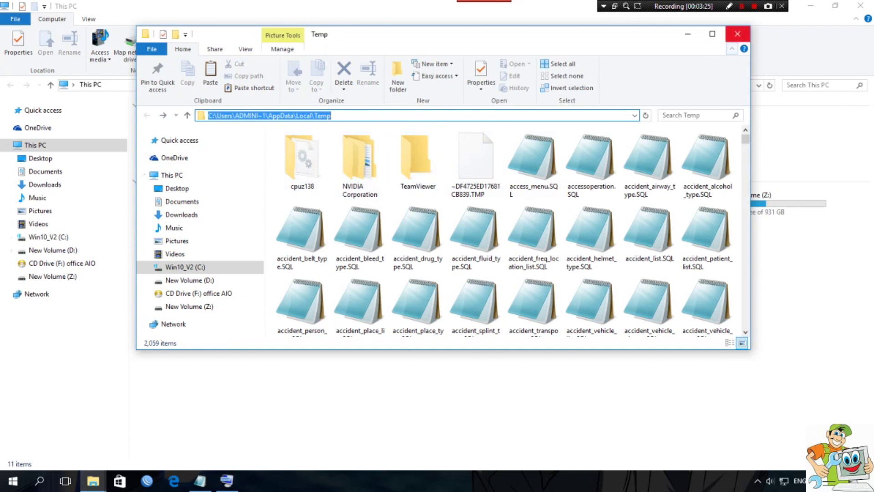
{"action": "left_click", "coordinate": [737, 34]}
{"action": "key", "text": "super+r"}
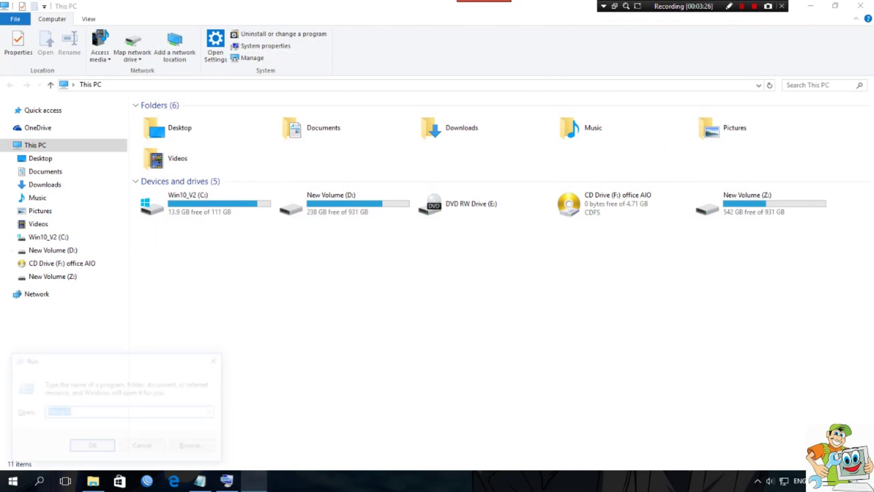
{"action": "left_click", "coordinate": [61, 413]}
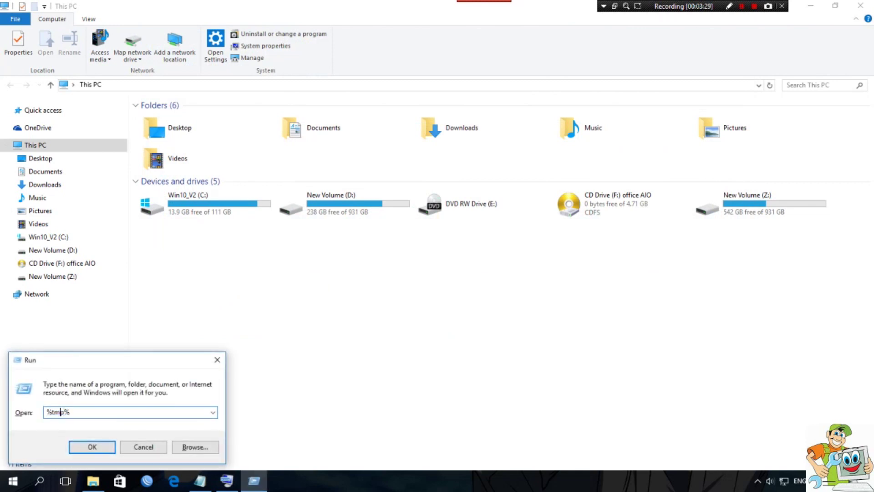
{"action": "type", "text": "e"}
{"action": "key", "text": "Return"}
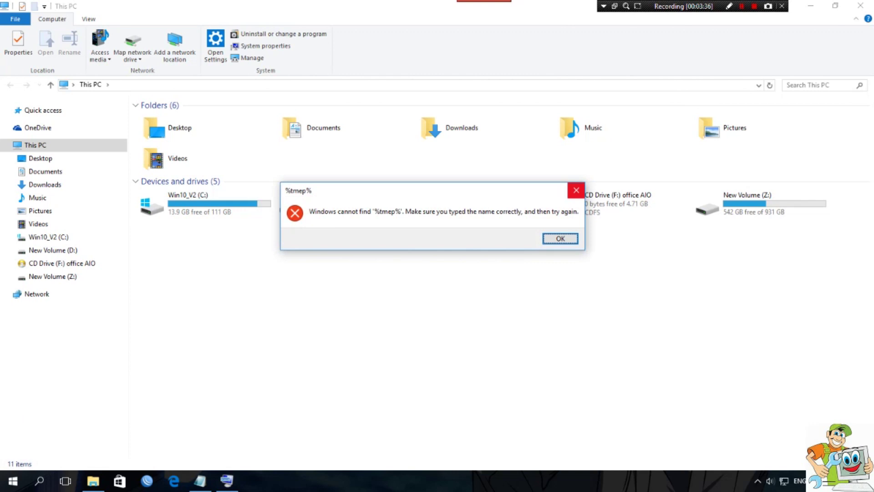
{"action": "left_click", "coordinate": [577, 190]}
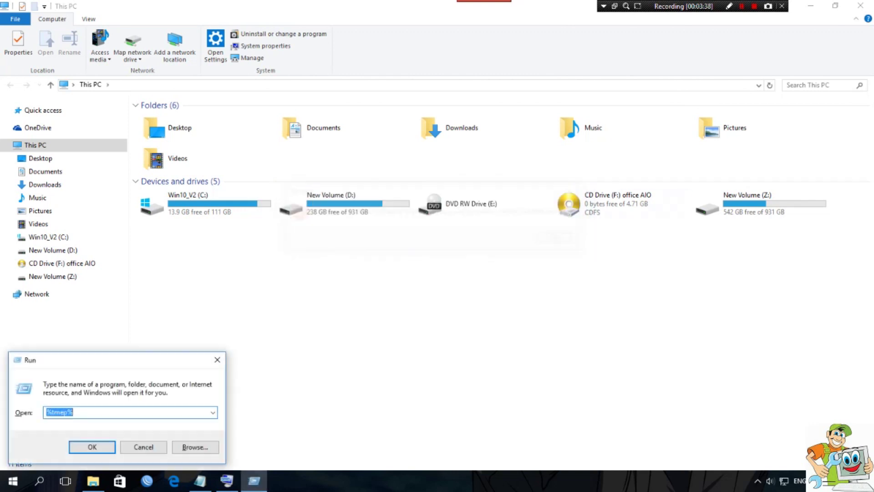
Step: Run the command %temp% to open the Temp folder, and close the folder's window
{"action": "type", "text": "%tmp%"}
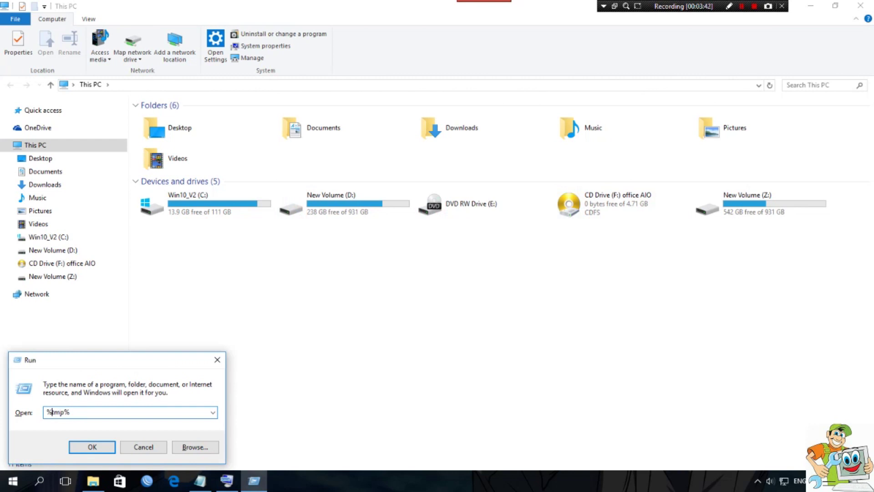
{"action": "left_click", "coordinate": [52, 412]}
{"action": "type", "text": "e"}
{"action": "key", "text": "Return"}
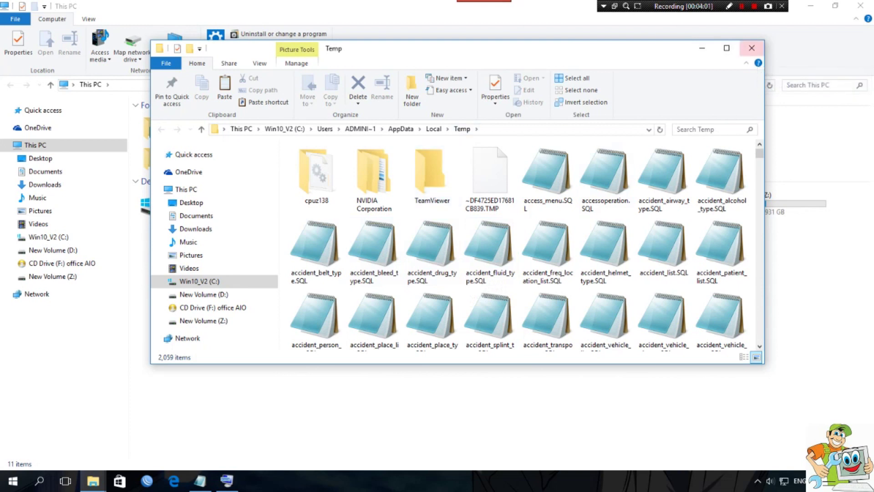
{"action": "left_click", "coordinate": [752, 48]}
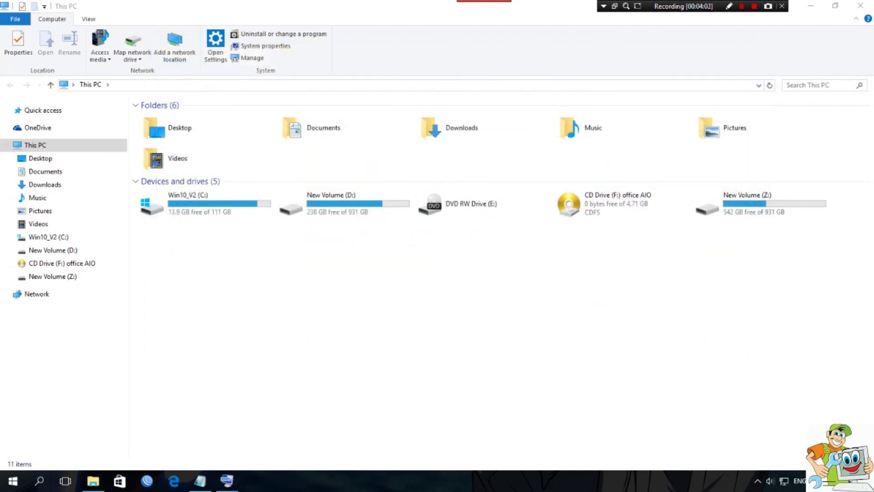
Step: Restore the On-Screen Keyboard and open the Run dialog with its Windows and R keys
{"action": "key", "text": "super"}
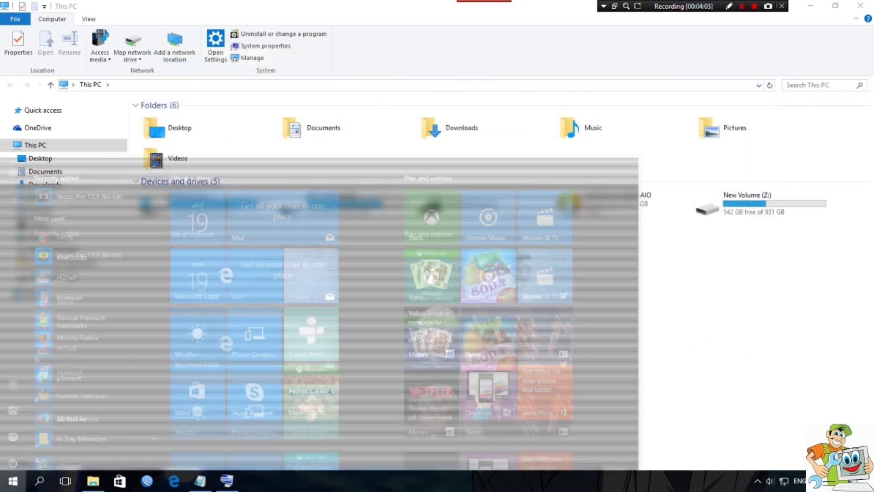
{"action": "key", "text": "super"}
{"action": "left_click", "coordinate": [227, 480]}
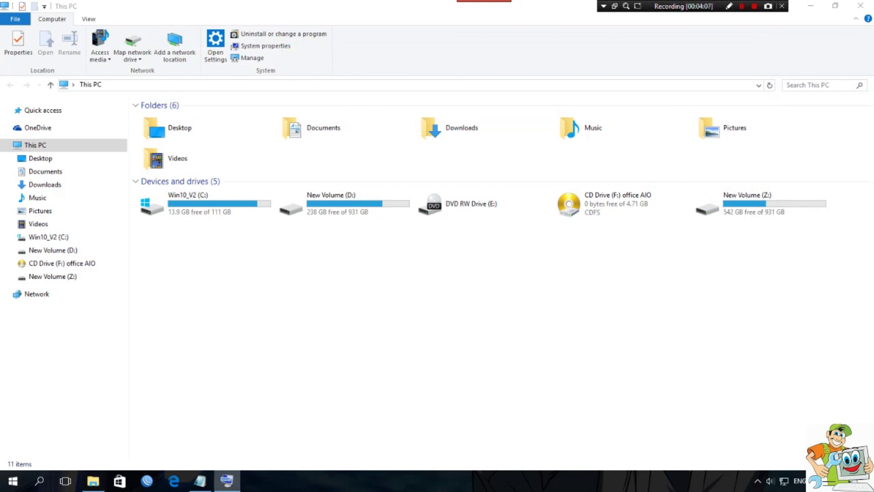
{"action": "left_click", "coordinate": [211, 452]}
{"action": "left_click", "coordinate": [303, 364]}
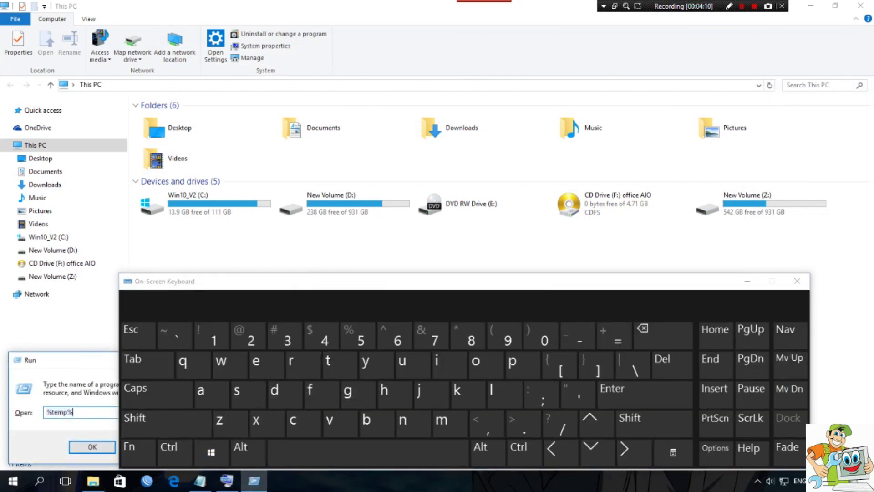
Step: Replace the prefilled command with %tmp%, entered on the On-Screen Keyboard, and run it to open the Temp folder
{"action": "key", "text": "BackSpace"}
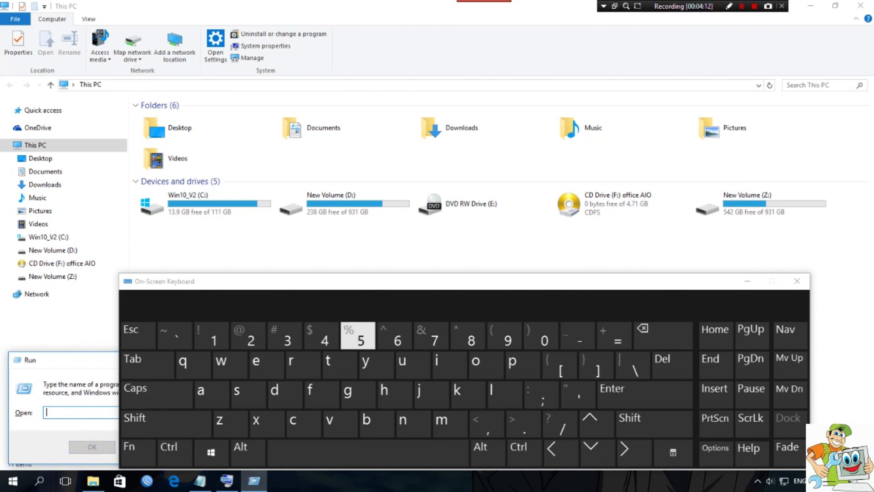
{"action": "left_click", "coordinate": [137, 423]}
{"action": "left_click", "coordinate": [358, 335]}
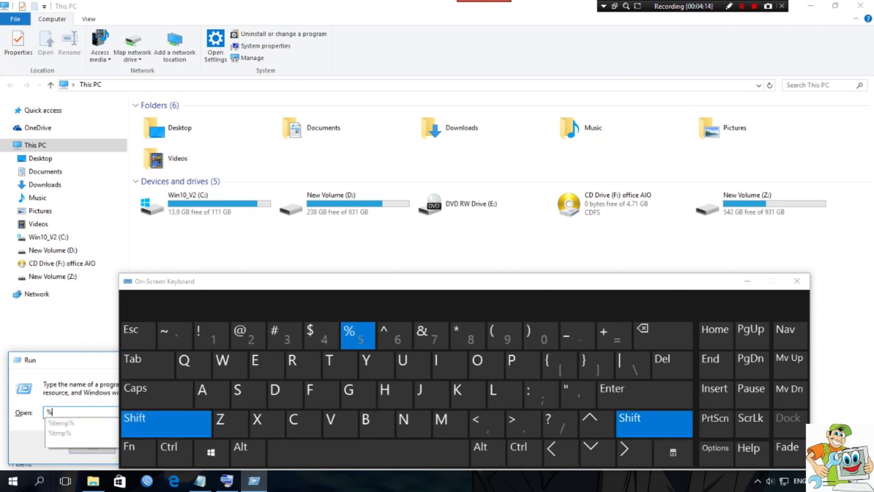
{"action": "left_click", "coordinate": [328, 365]}
{"action": "left_click", "coordinate": [442, 421]}
{"action": "left_click", "coordinate": [512, 362]}
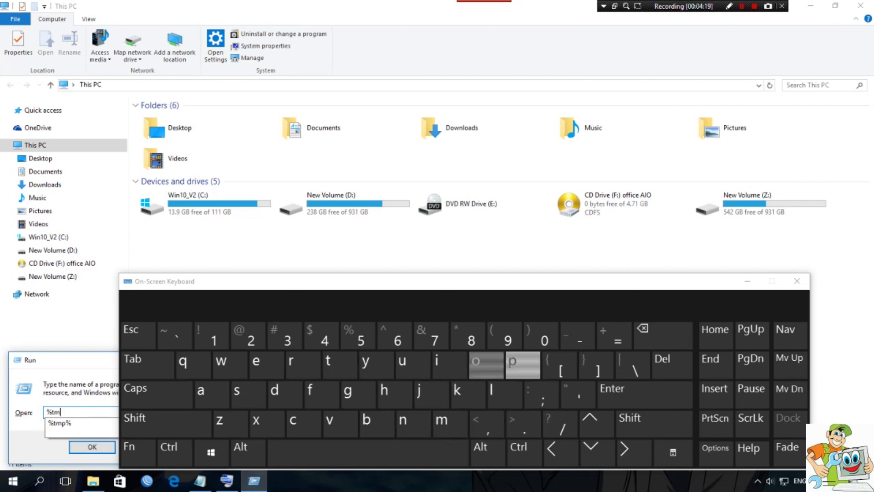
{"action": "left_click", "coordinate": [165, 424]}
{"action": "left_click", "coordinate": [361, 335]}
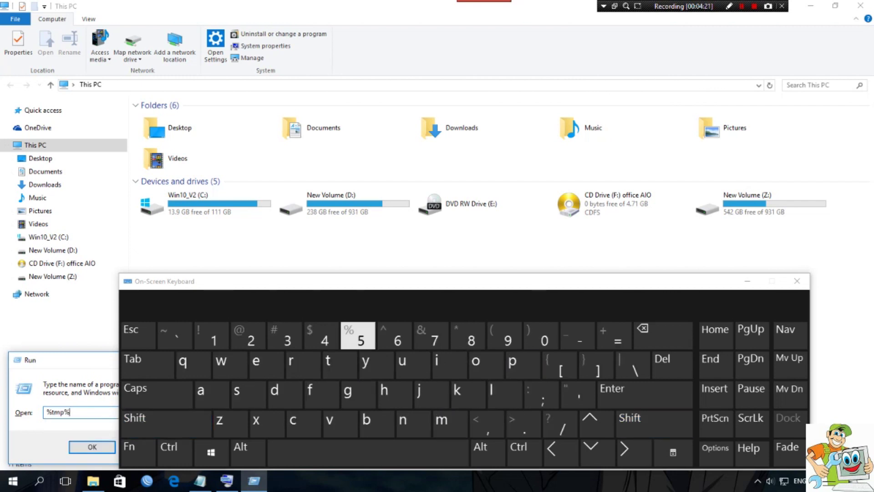
{"action": "left_click", "coordinate": [92, 447]}
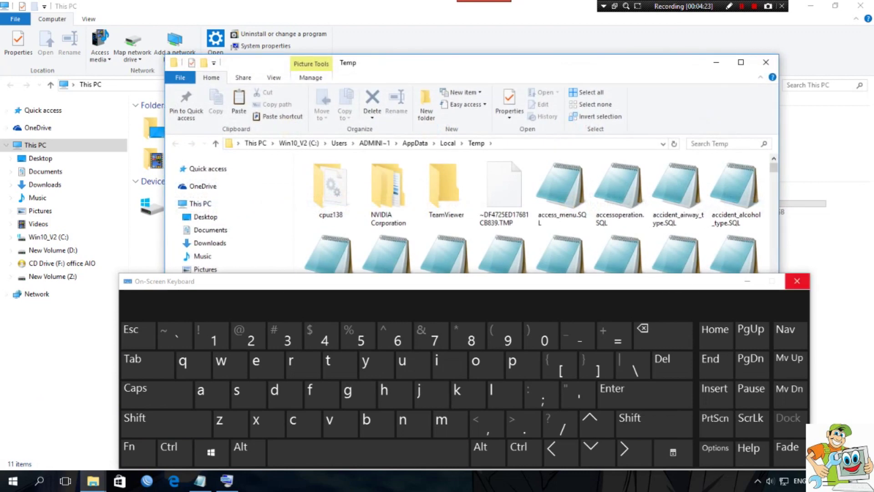
Step: Minimize the On-Screen Keyboard and maximize the Temp folder window
{"action": "left_click", "coordinate": [748, 281]}
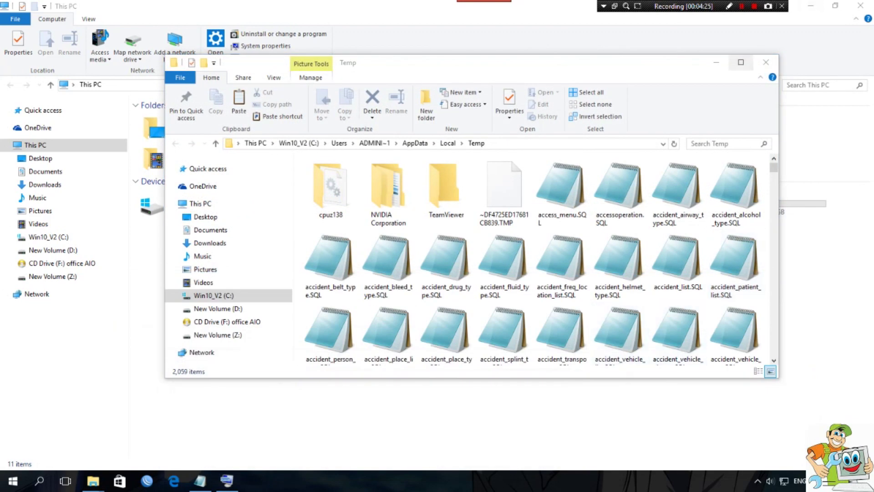
{"action": "left_click", "coordinate": [741, 62]}
Step: Look through the files stored in the Temp folder and return to the start of the list
{"action": "scroll", "coordinate": [772, 137], "scroll_direction": "down", "scroll_amount": 15}
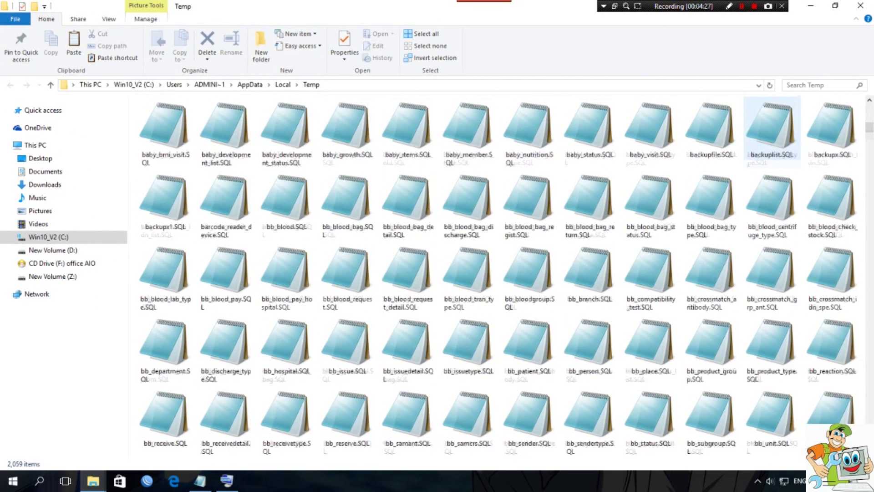
{"action": "scroll", "coordinate": [711, 205], "scroll_direction": "down", "scroll_amount": 15}
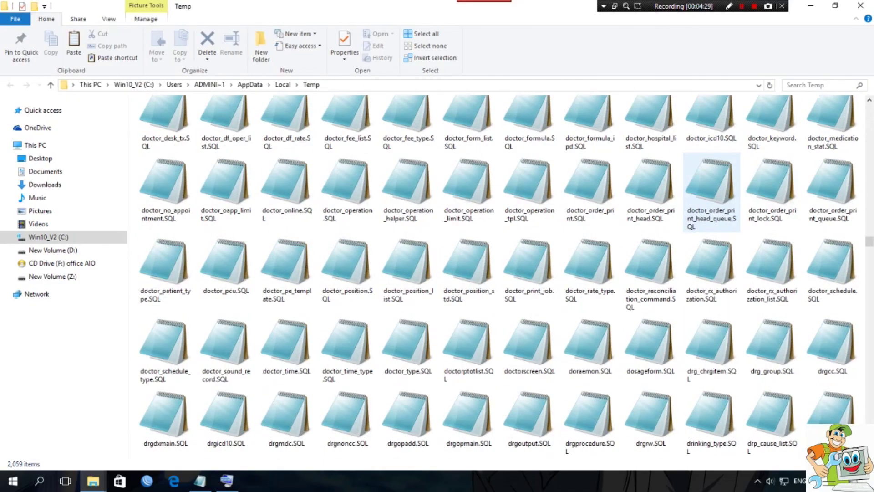
{"action": "scroll", "coordinate": [711, 205], "scroll_direction": "down", "scroll_amount": 15}
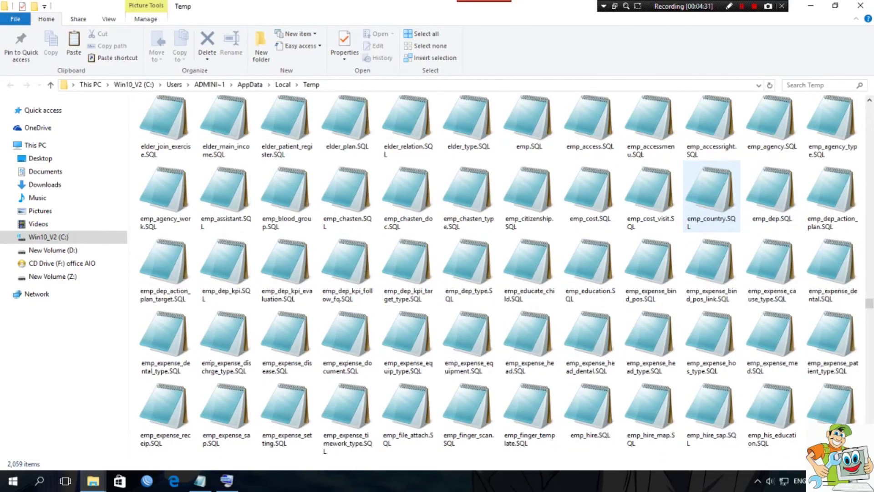
{"action": "scroll", "coordinate": [408, 196], "scroll_direction": "down", "scroll_amount": 15}
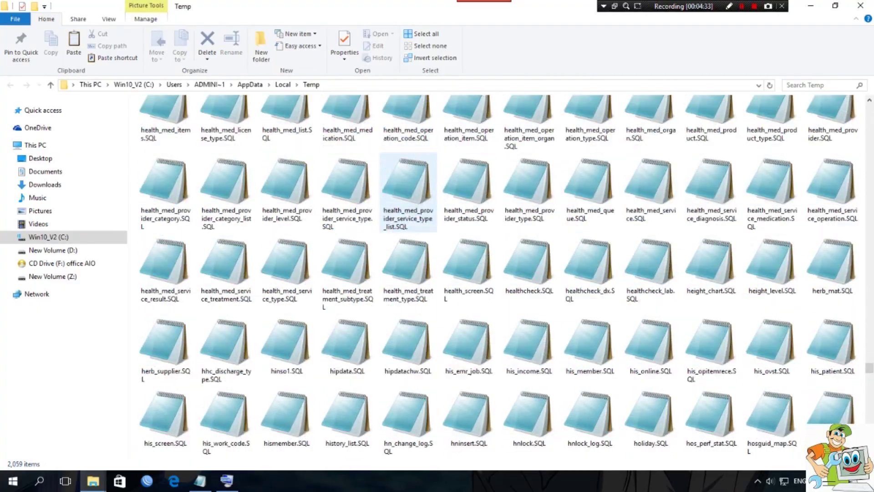
{"action": "scroll", "coordinate": [408, 157], "scroll_direction": "up", "scroll_amount": 15}
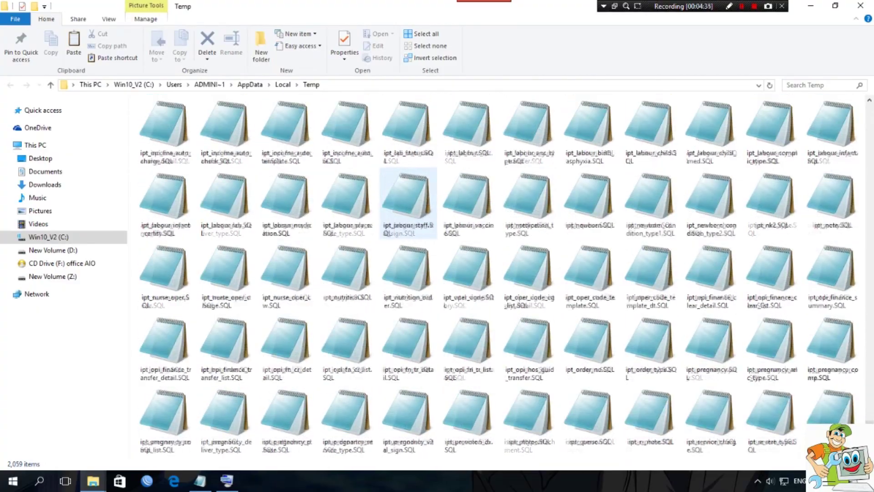
{"action": "scroll", "coordinate": [408, 137], "scroll_direction": "up", "scroll_amount": 15}
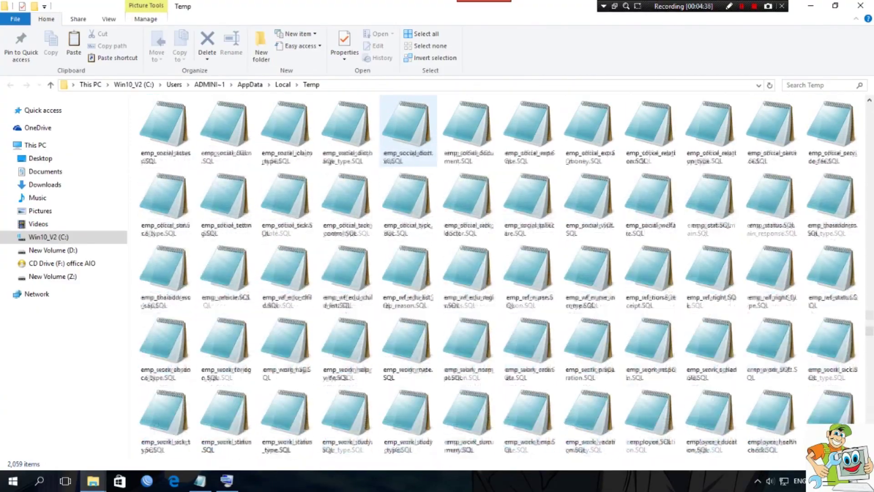
{"action": "scroll", "coordinate": [409, 137], "scroll_direction": "up", "scroll_amount": 5}
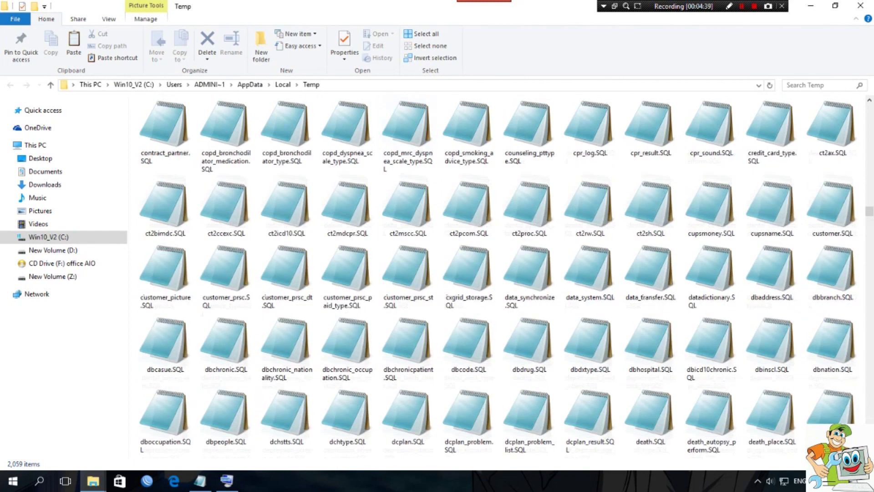
{"action": "scroll", "coordinate": [590, 360], "scroll_direction": "up", "scroll_amount": 10}
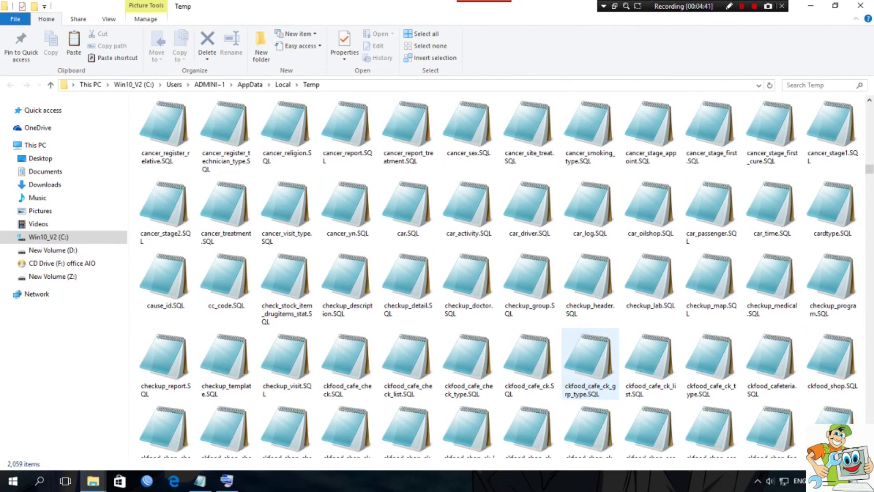
{"action": "scroll", "coordinate": [590, 360], "scroll_direction": "up", "scroll_amount": 15}
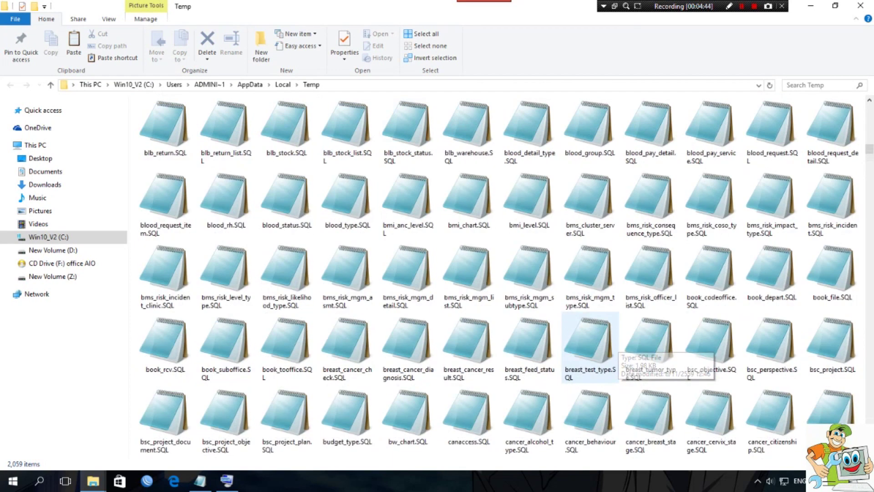
Step: With the On-Screen Keyboard displayed, delete all items in the Temp folder, skipping the files and folders in use
{"action": "left_click", "coordinate": [408, 132]}
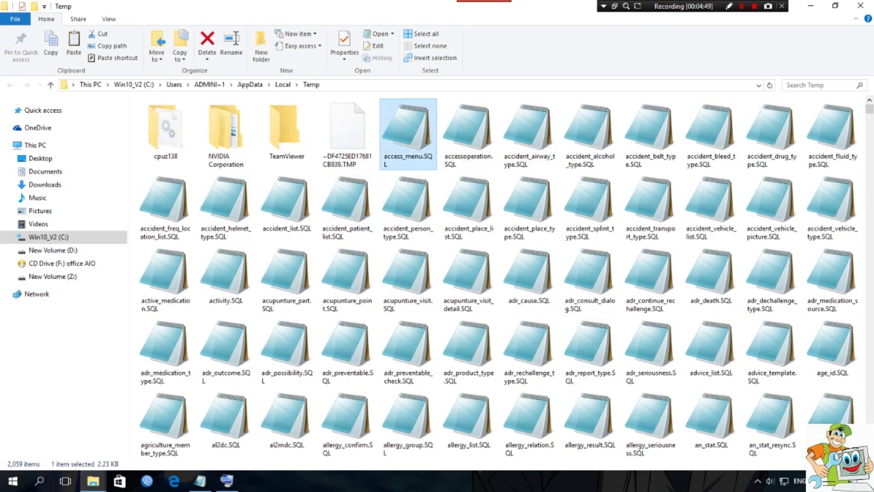
{"action": "key", "text": "ctrl+super+o"}
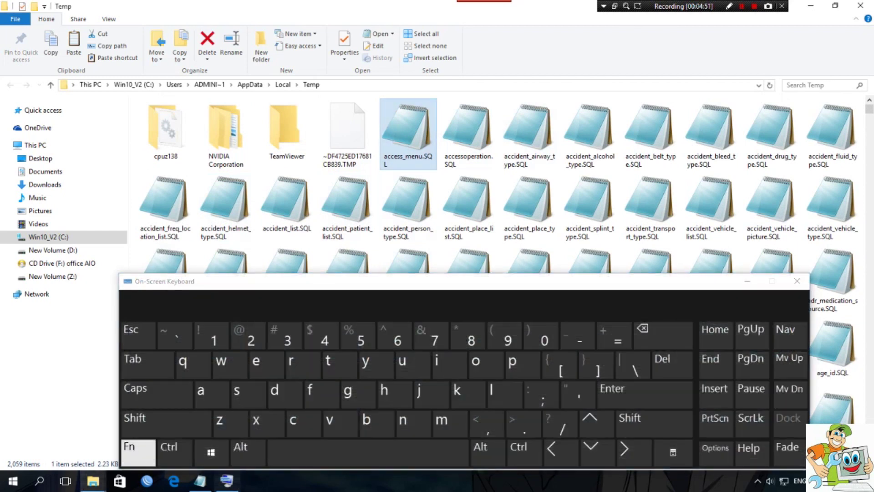
{"action": "key", "text": "ctrl+a"}
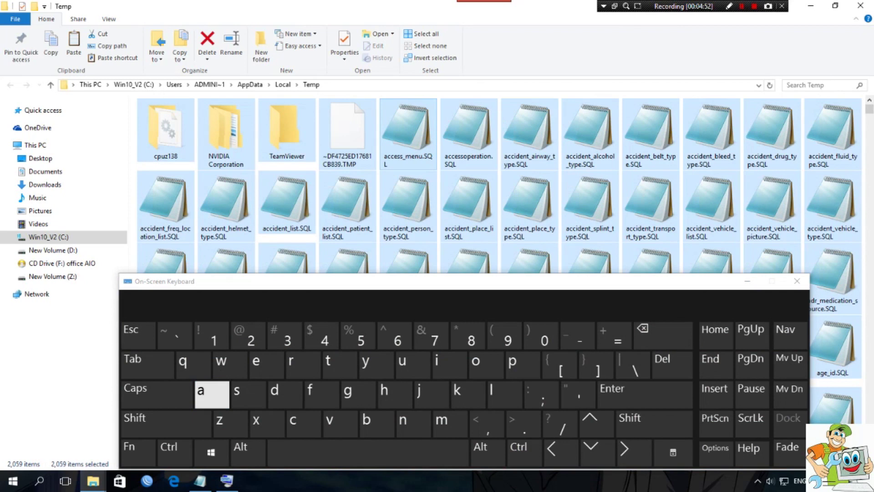
{"action": "key", "text": "Delete"}
{"action": "key", "text": "Delete"}
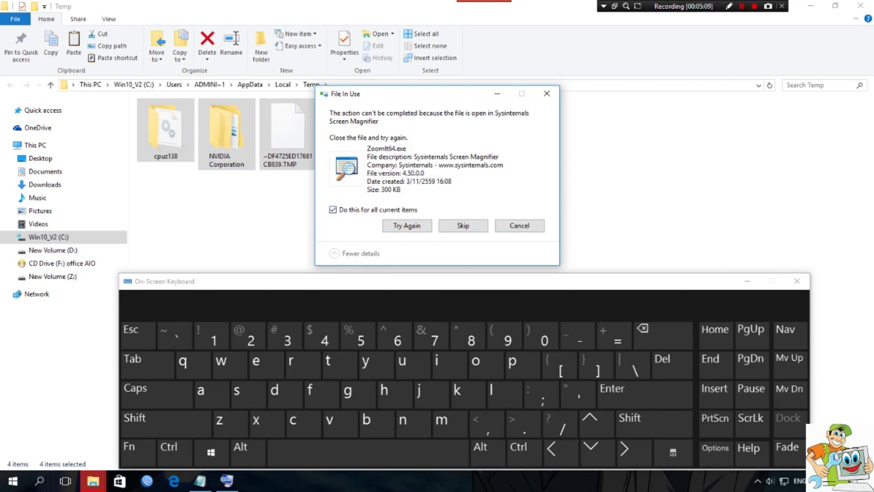
{"action": "left_click", "coordinate": [463, 226]}
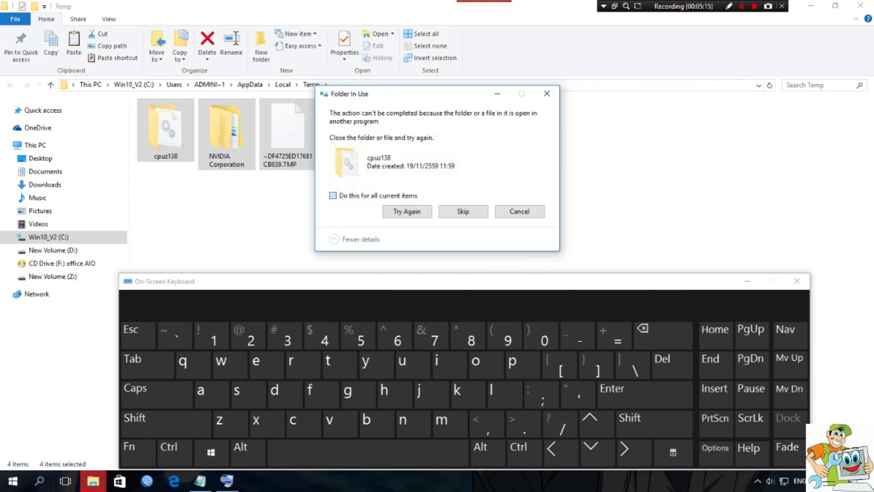
{"action": "left_click", "coordinate": [463, 211]}
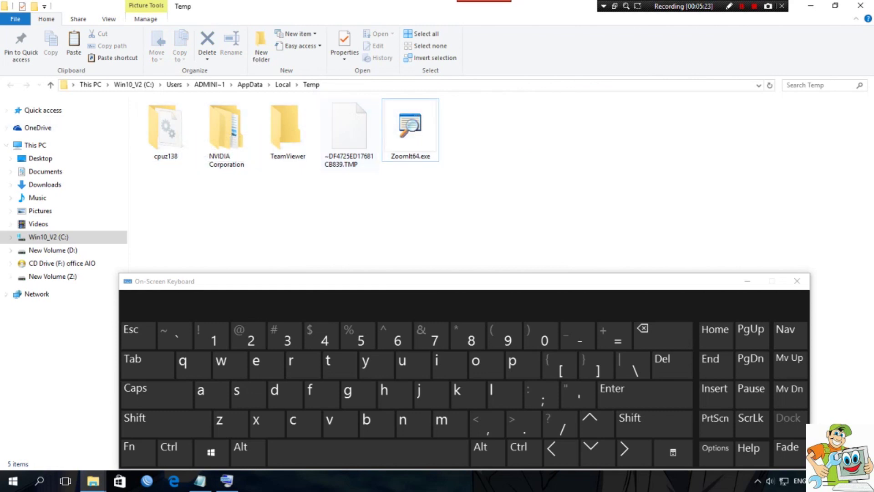
Step: Examine the items left in the Temp folder, including ZoomIt64.exe and the TeamViewer folder, and magnify the notification area
{"action": "left_click", "coordinate": [410, 130]}
{"action": "mouse_move", "coordinate": [410, 130]}
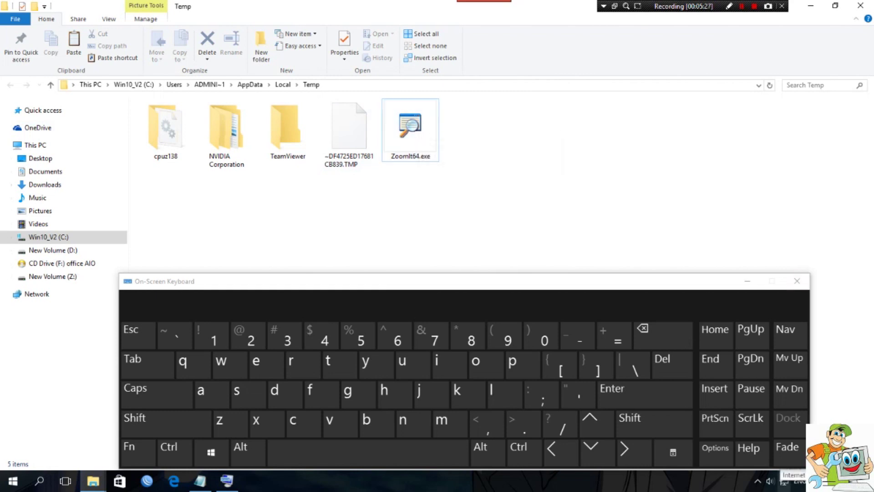
{"action": "key", "text": "ctrl+1"}
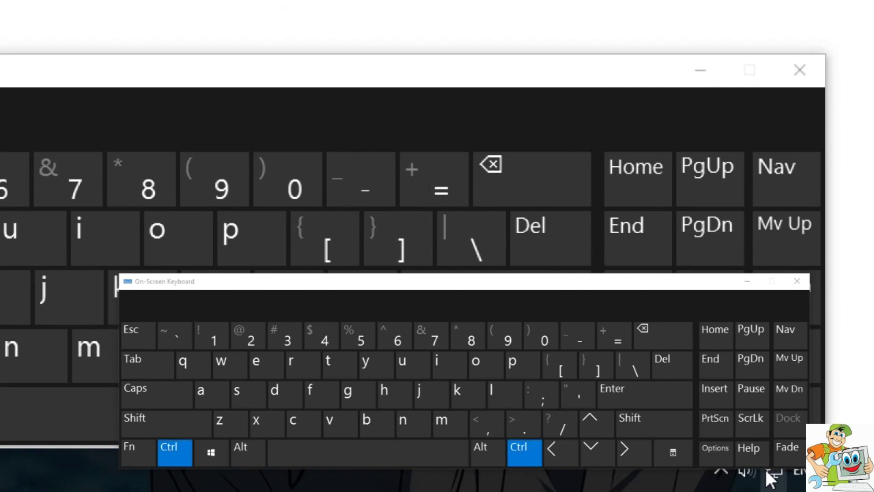
{"action": "key", "text": "ctrl+1"}
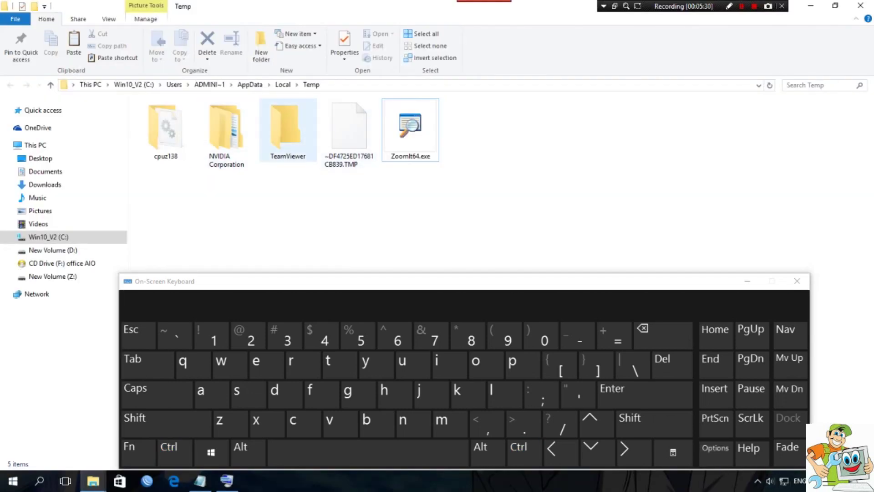
{"action": "left_click", "coordinate": [288, 129]}
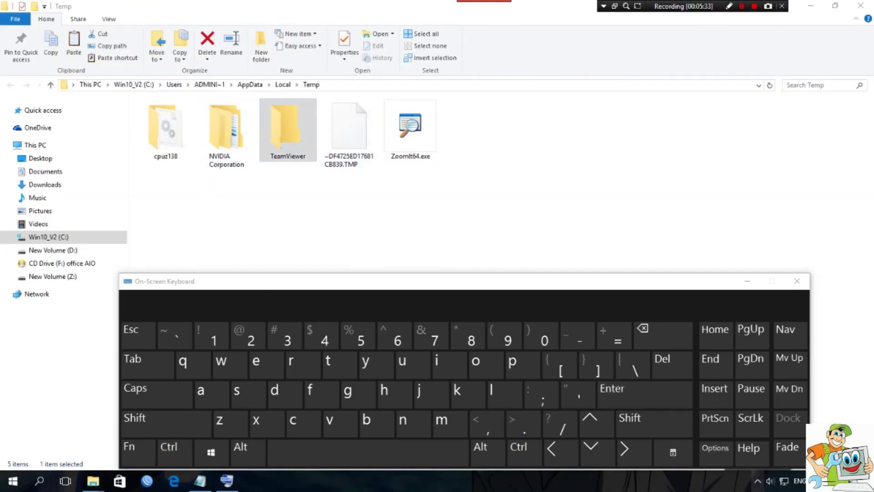
Step: Select the cpuz138 and NVIDIA Corporation folders in turn, and minimize the On-Screen Keyboard
{"action": "left_click", "coordinate": [165, 130]}
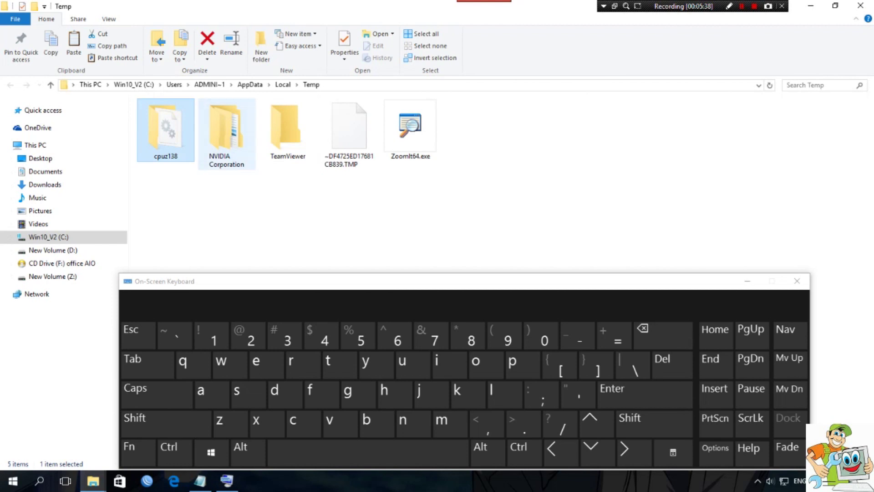
{"action": "left_click", "coordinate": [227, 130]}
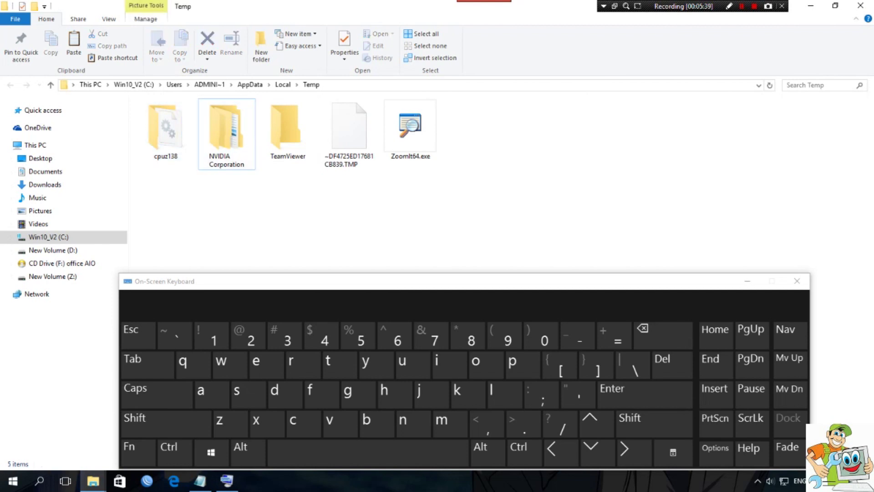
{"action": "left_click", "coordinate": [747, 281]}
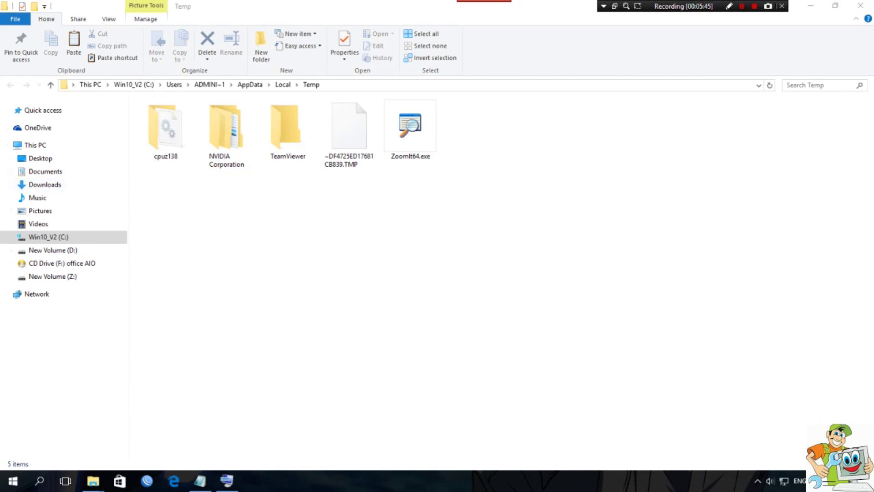
Step: Leave the Temp folder for This PC and refresh the drive list to check the free space on Win10_V2 (C:)
{"action": "left_click", "coordinate": [134, 84]}
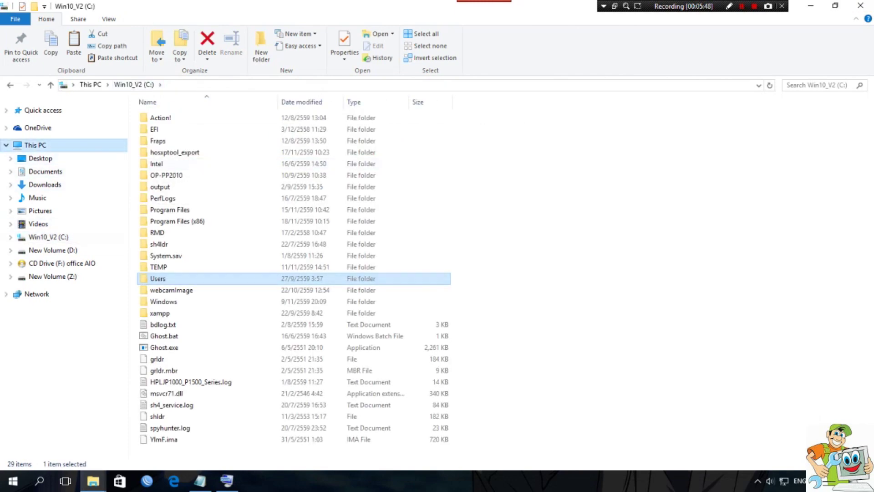
{"action": "left_click", "coordinate": [35, 144]}
{"action": "right_click", "coordinate": [187, 289]}
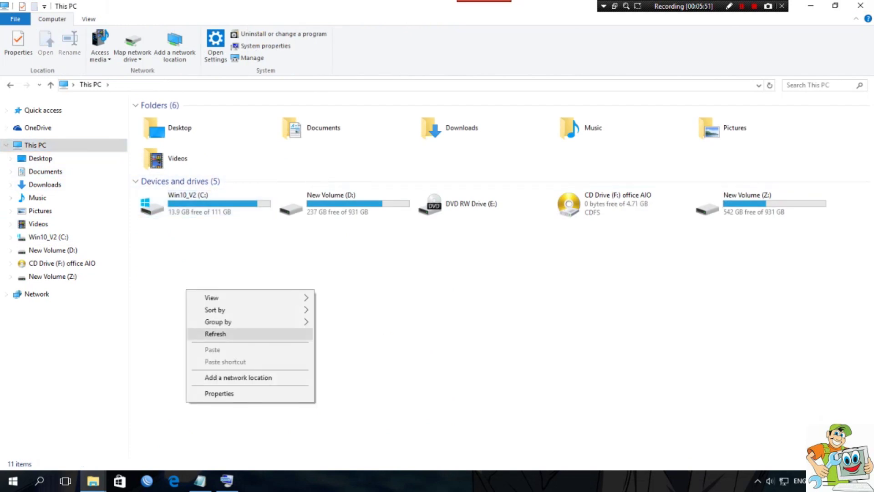
{"action": "left_click", "coordinate": [215, 333]}
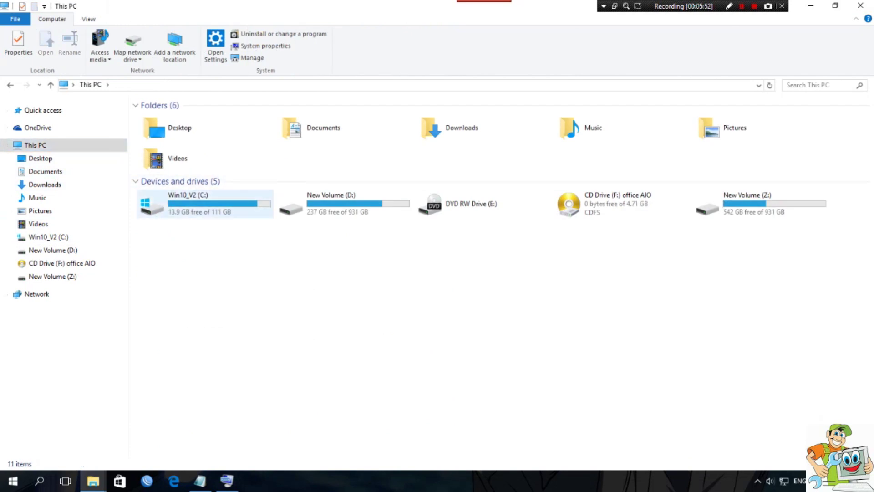
{"action": "left_click", "coordinate": [205, 204]}
{"action": "right_click", "coordinate": [358, 275]}
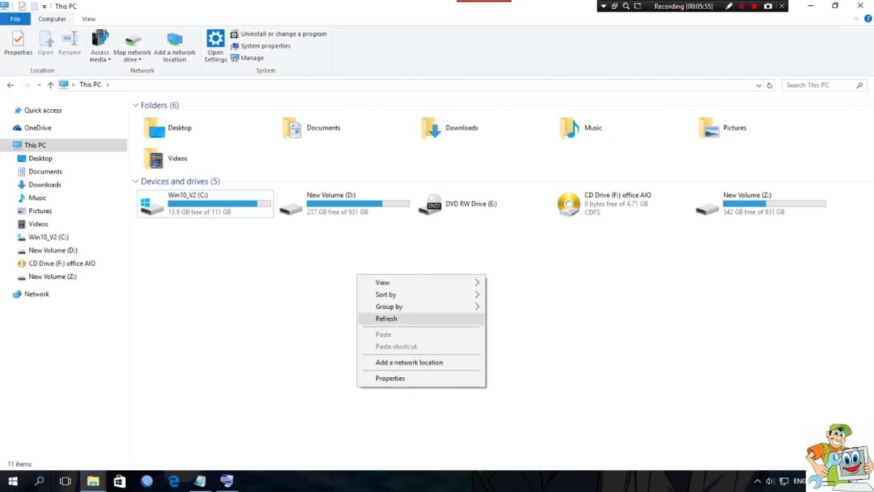
{"action": "left_click", "coordinate": [380, 319]}
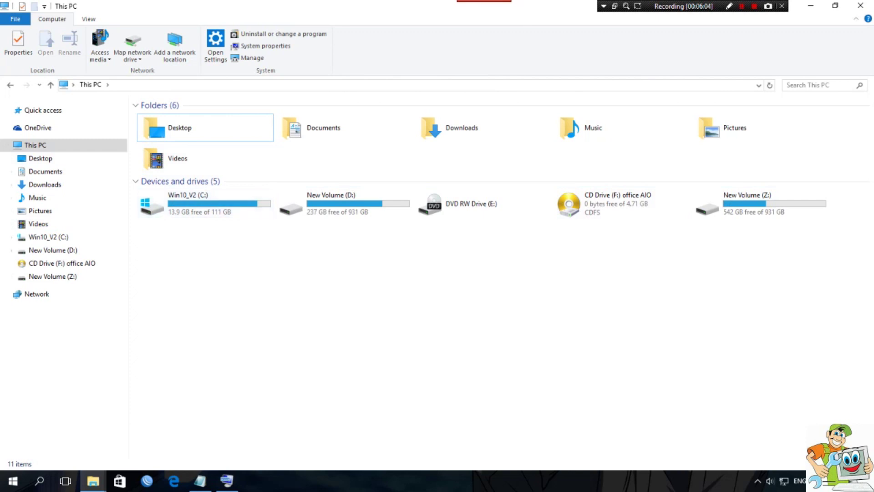
{"action": "right_click", "coordinate": [245, 236]}
{"action": "left_click", "coordinate": [274, 280]}
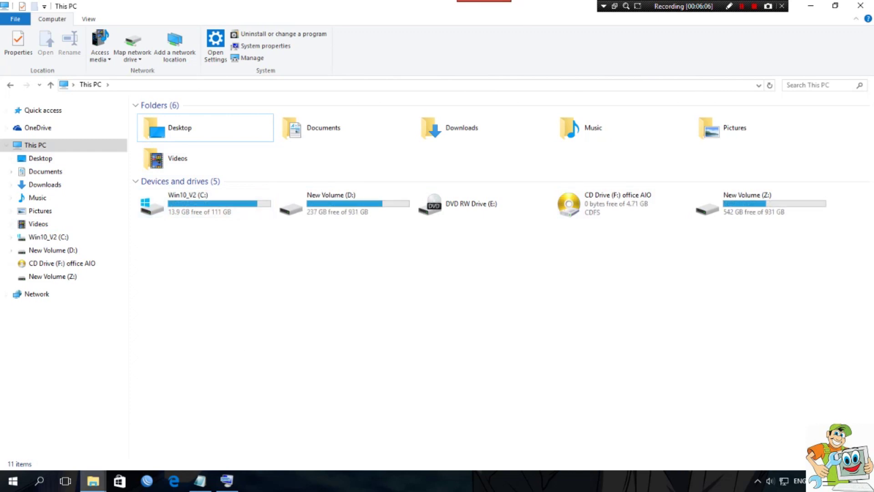
Step: From the other This PC window, open the properties of Win10_V2 (C:) and start Disk Cleanup for that drive
{"action": "left_click", "coordinate": [93, 480]}
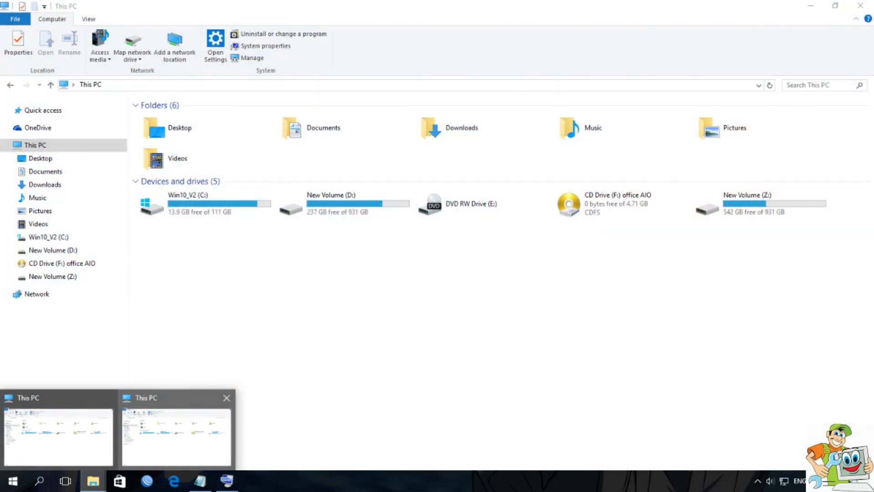
{"action": "left_click", "coordinate": [176, 436]}
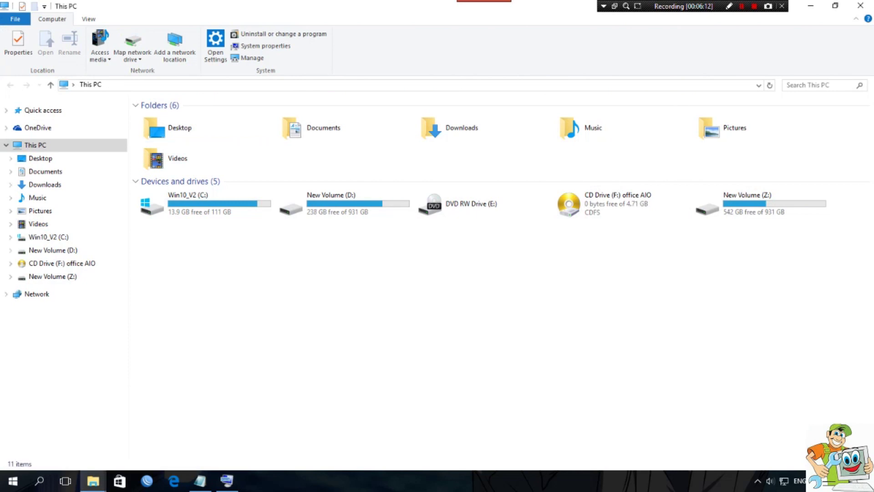
{"action": "left_click", "coordinate": [191, 204]}
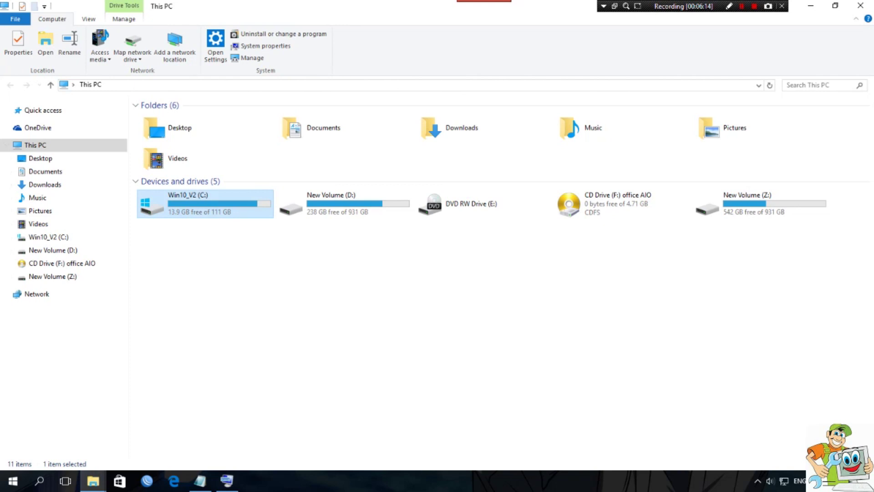
{"action": "right_click", "coordinate": [160, 189]}
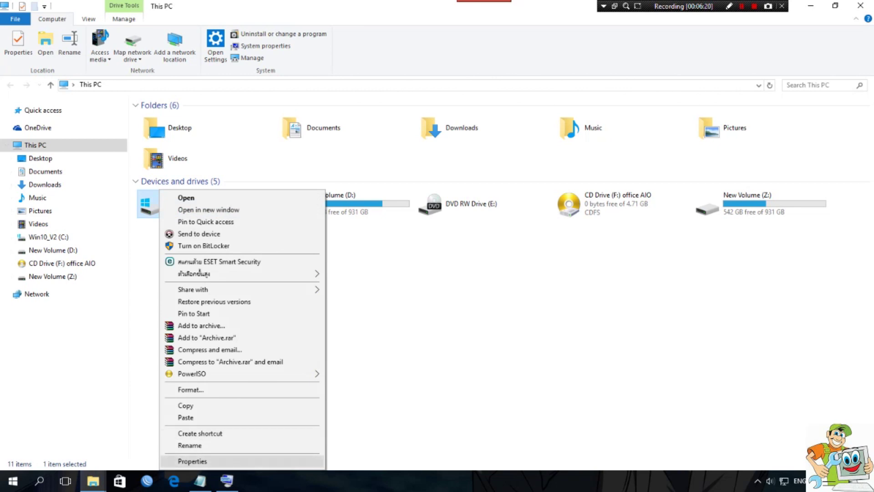
{"action": "left_click", "coordinate": [192, 461]}
{"action": "left_click_drag", "start_coordinate": [204, 200], "coordinate": [292, 67]}
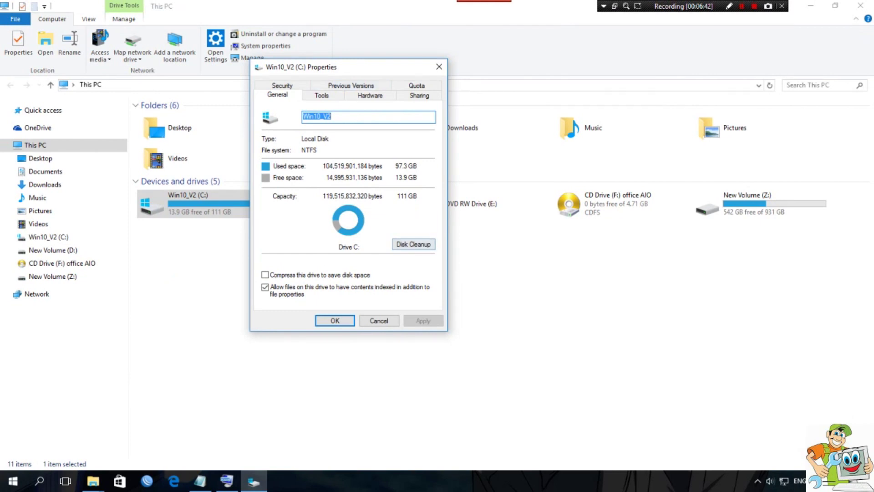
{"action": "left_click", "coordinate": [413, 244]}
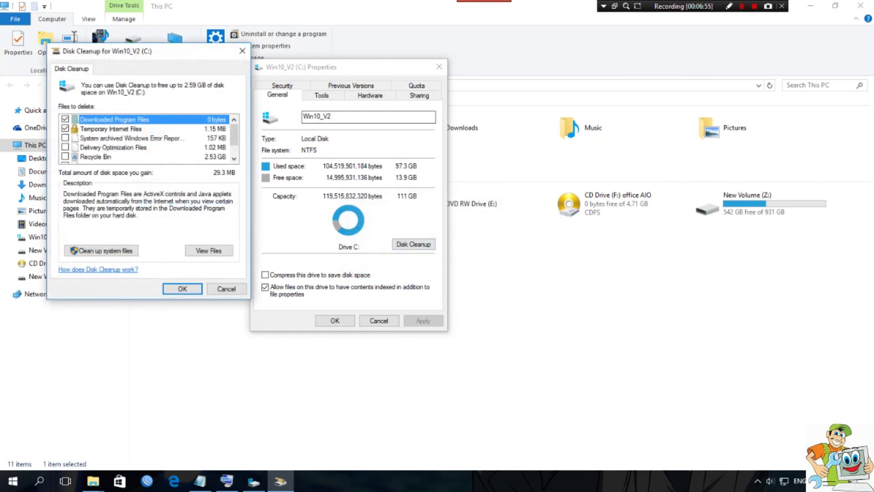
{"action": "left_click_drag", "start_coordinate": [148, 53], "coordinate": [314, 83]}
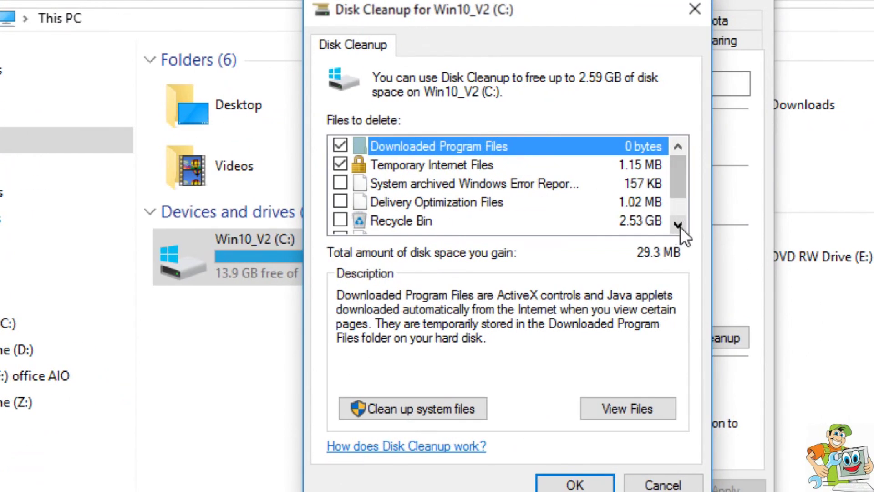
Step: Mark the system archived Windows error reports, Delivery Optimization Files, Recycle Bin and Temporary files for deletion
{"action": "left_click", "coordinate": [341, 182]}
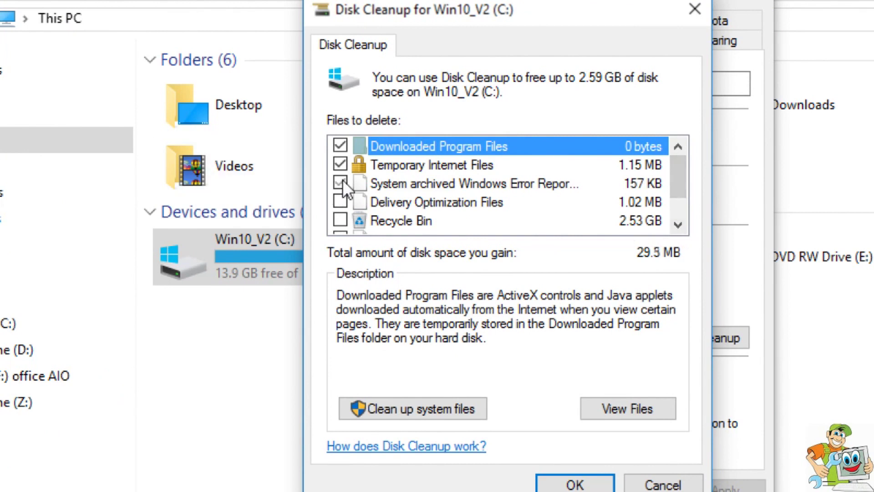
{"action": "left_click", "coordinate": [341, 202]}
{"action": "left_click", "coordinate": [342, 221]}
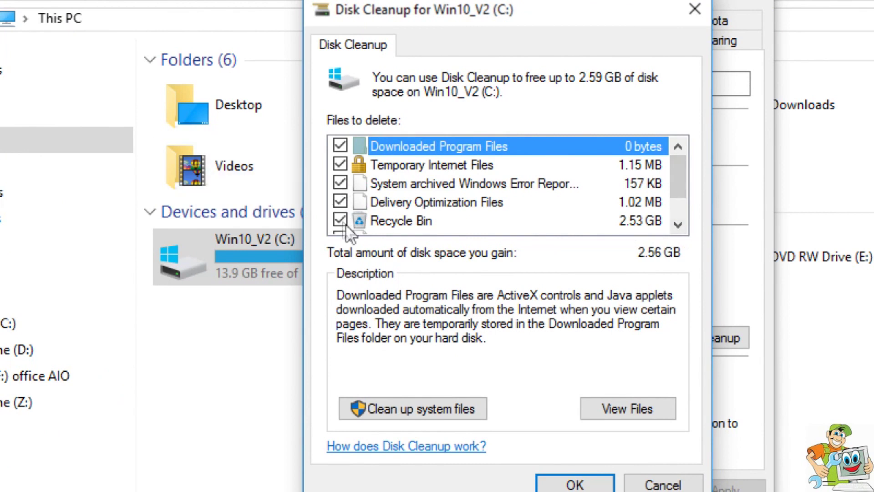
{"action": "left_click", "coordinate": [677, 225]}
{"action": "left_click", "coordinate": [674, 228]}
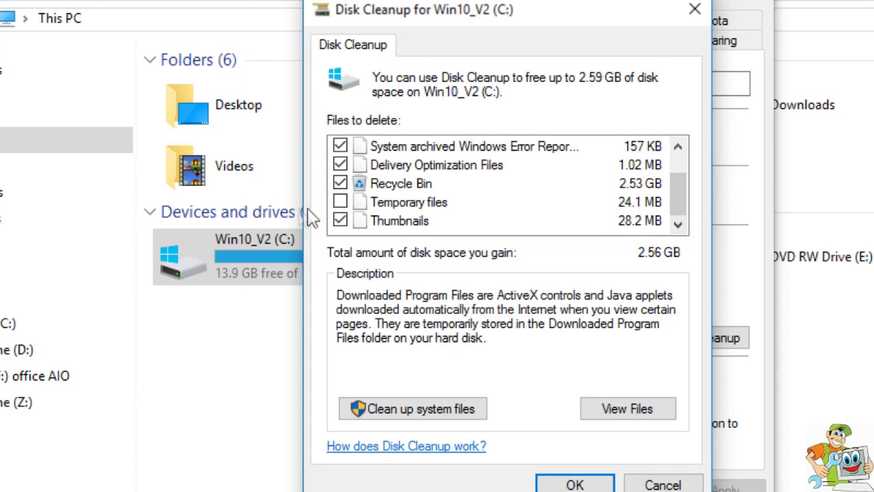
{"action": "left_click", "coordinate": [340, 202]}
{"action": "left_click", "coordinate": [346, 202]}
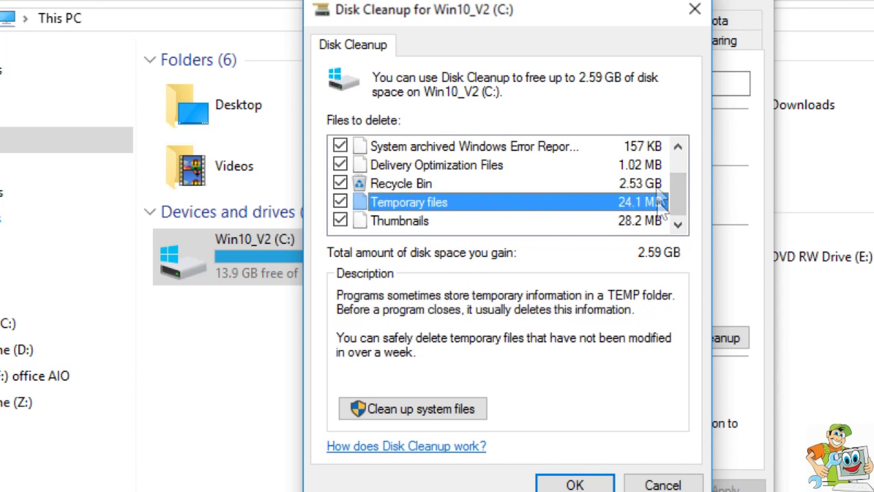
{"action": "left_click", "coordinate": [678, 146]}
{"action": "left_click", "coordinate": [678, 146]}
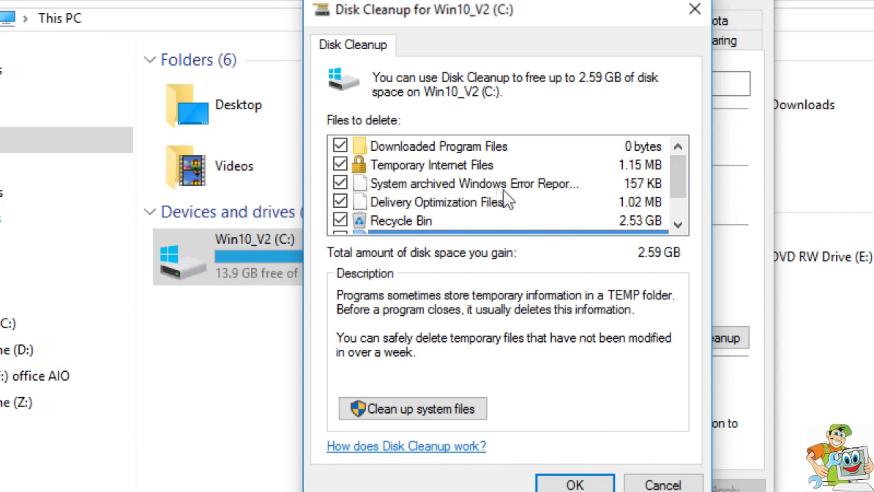
Step: Have Disk Cleanup rescan drive C with system files included
{"action": "left_click", "coordinate": [676, 226]}
{"action": "left_click", "coordinate": [675, 225]}
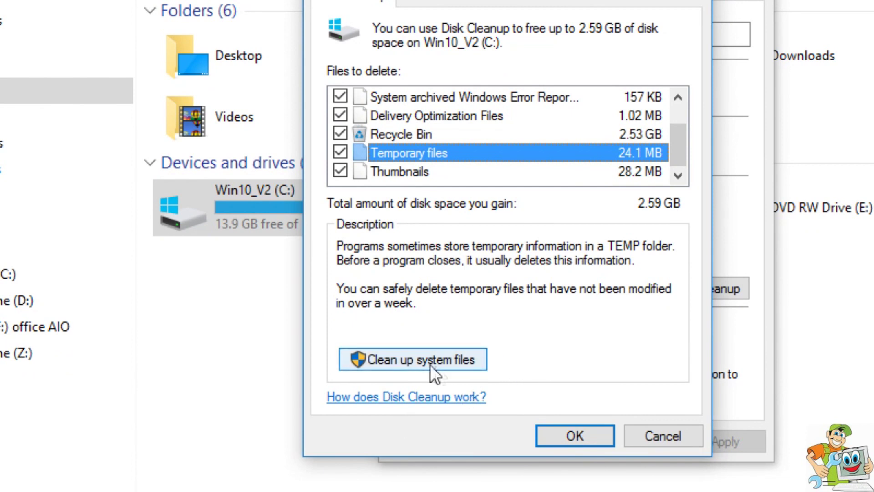
{"action": "left_click", "coordinate": [368, 358]}
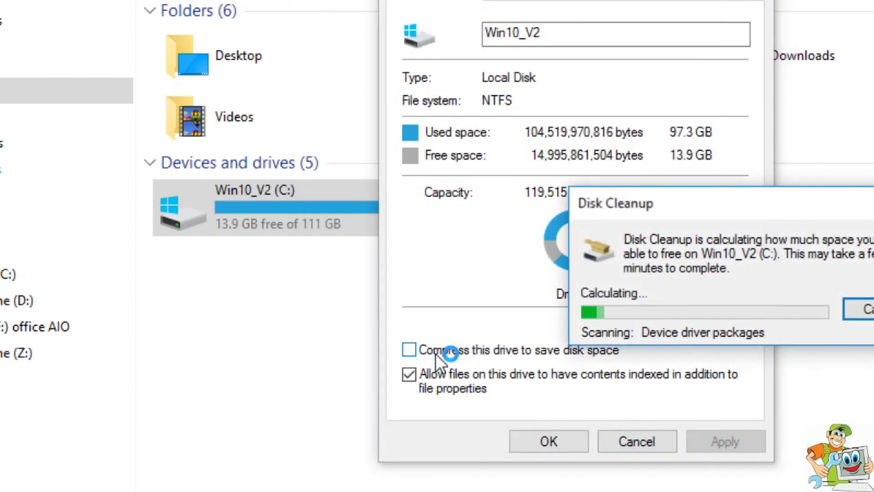
{"action": "left_click_drag", "start_coordinate": [753, 203], "coordinate": [480, 127]}
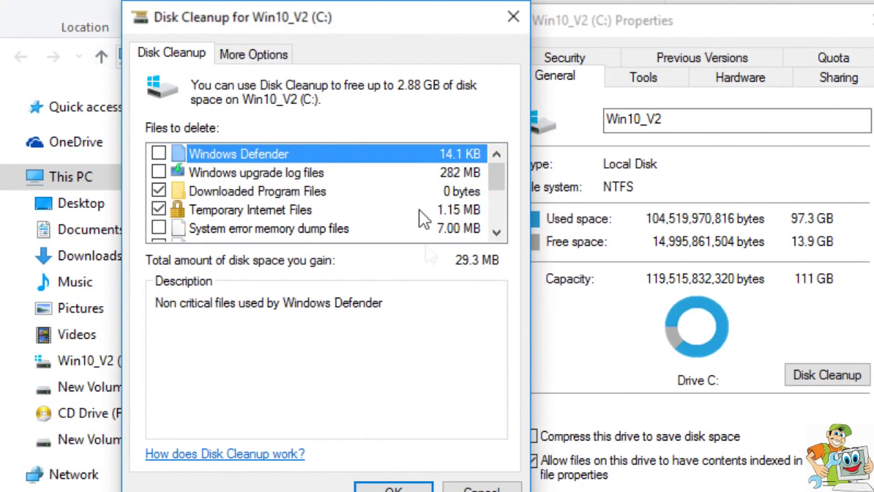
Step: Mark all remaining categories for deletion: Windows Defender, upgrade logs, memory dumps, archived error reports, Delivery Optimization Files, Recycle Bin and Temporary files
{"action": "scroll", "coordinate": [237, 200], "scroll_direction": "down", "scroll_amount": 2}
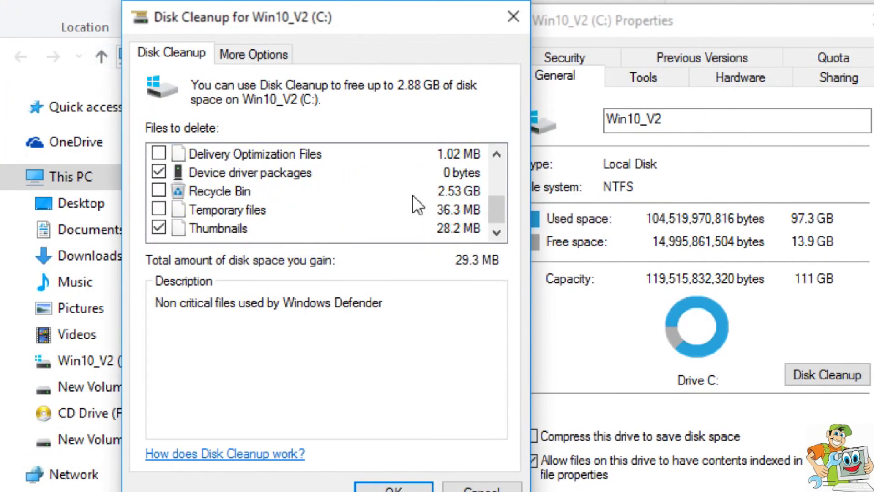
{"action": "scroll", "coordinate": [161, 194], "scroll_direction": "up", "scroll_amount": 3}
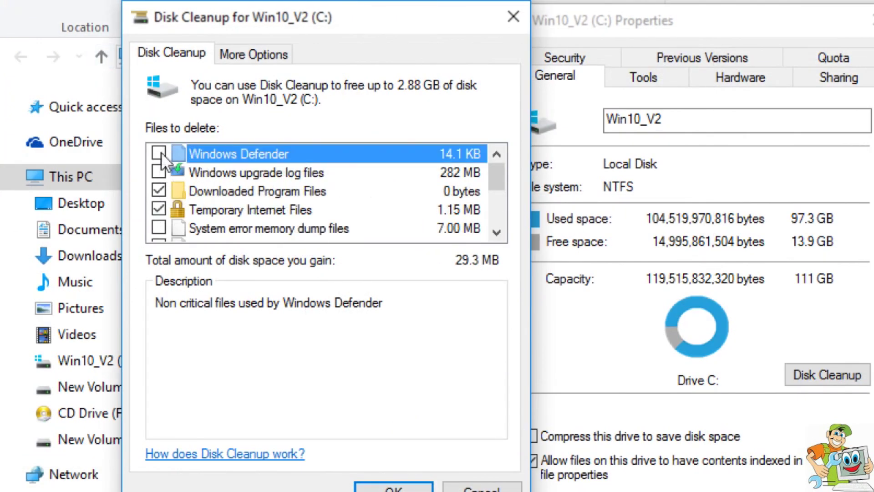
{"action": "left_click", "coordinate": [159, 171]}
{"action": "scroll", "coordinate": [159, 206], "scroll_direction": "down", "scroll_amount": 1}
{"action": "left_click", "coordinate": [159, 173]}
{"action": "left_click", "coordinate": [159, 191]}
{"action": "left_click", "coordinate": [159, 210]}
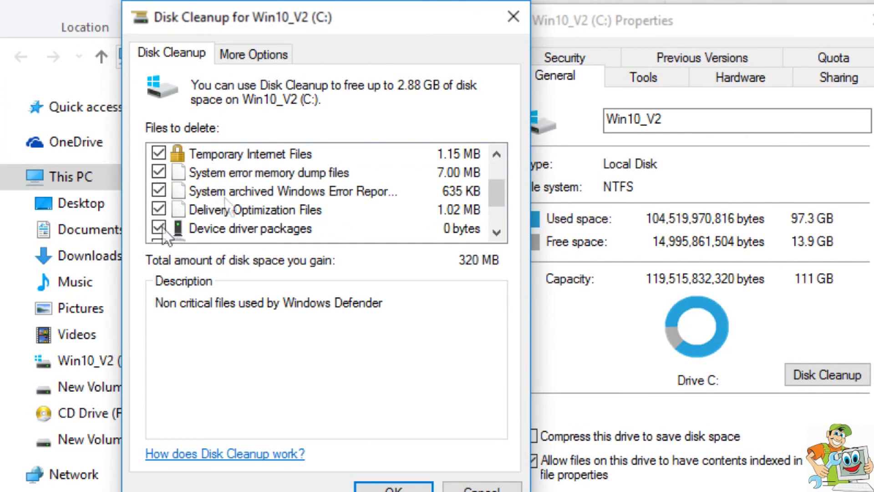
{"action": "scroll", "coordinate": [162, 226], "scroll_direction": "down", "scroll_amount": 1}
{"action": "left_click", "coordinate": [151, 195]}
{"action": "left_click", "coordinate": [159, 209]}
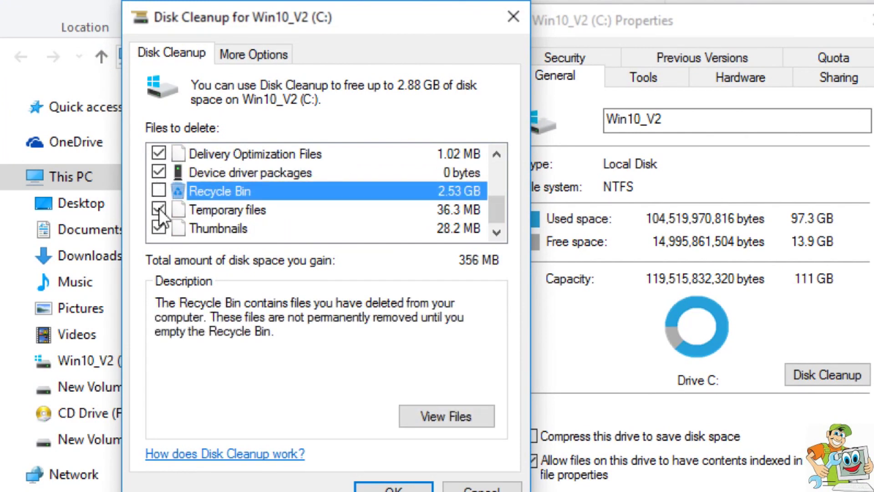
{"action": "left_click", "coordinate": [159, 192]}
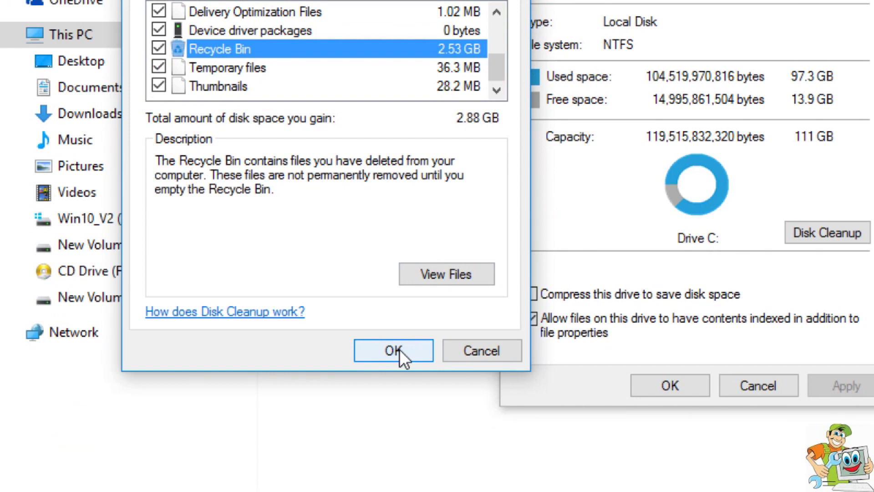
Step: Permanently delete the files in the marked categories and close the drive C properties
{"action": "left_click", "coordinate": [400, 349]}
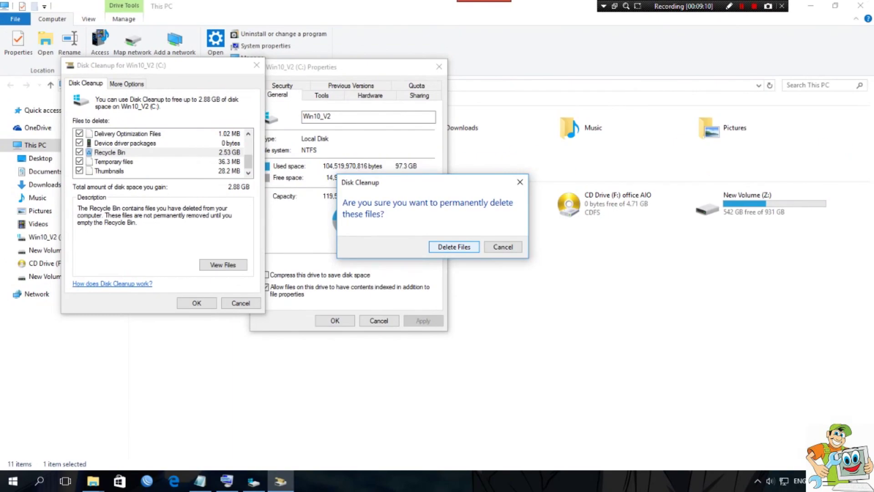
{"action": "key", "text": "Return"}
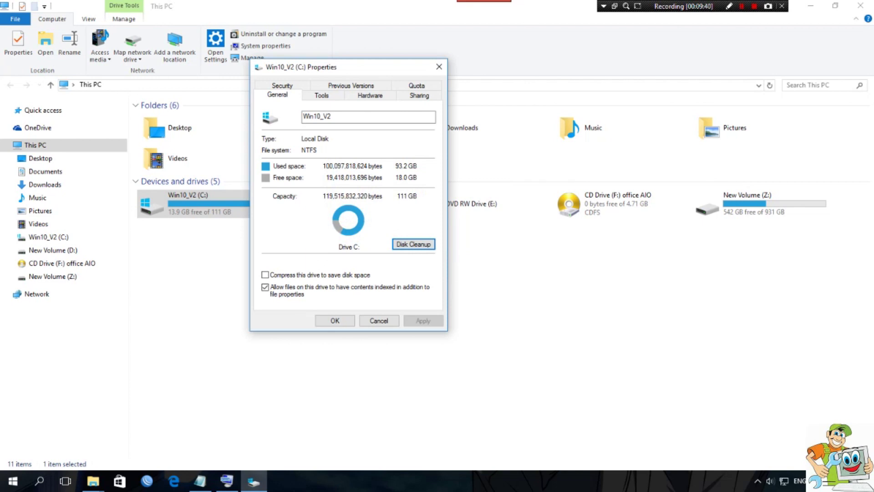
{"action": "left_click", "coordinate": [439, 67]}
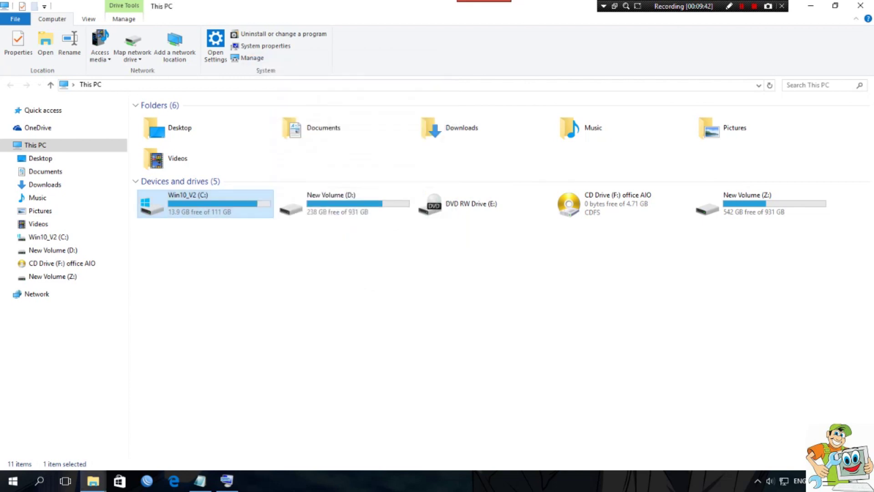
Step: Refresh This PC to check how much space is free on Win10_V2 (C:) after the cleanup
{"action": "right_click", "coordinate": [197, 272]}
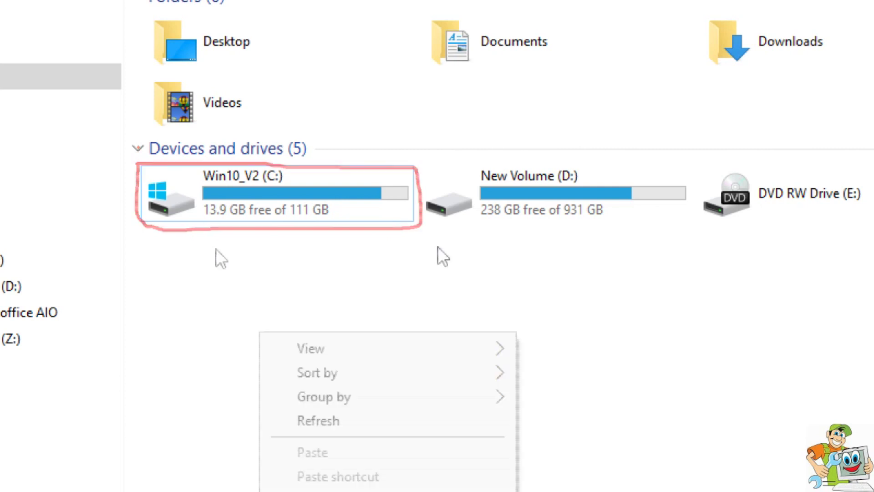
{"action": "right_click", "coordinate": [499, 275]}
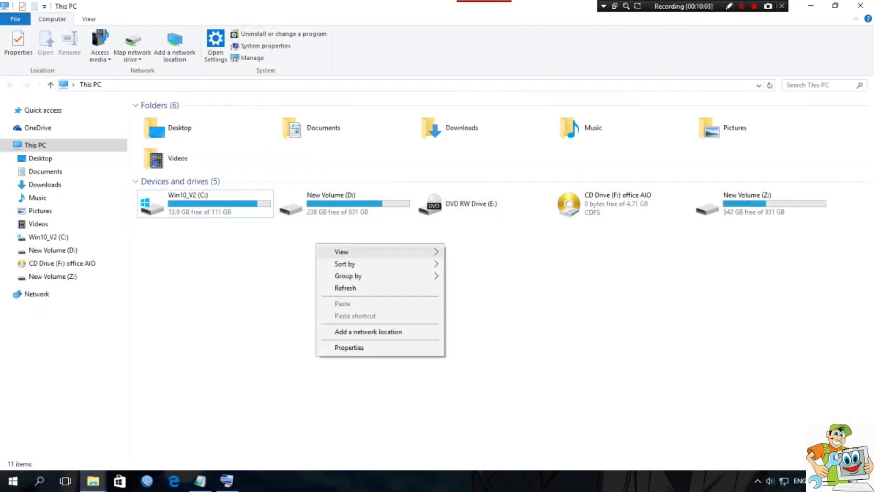
{"action": "left_click", "coordinate": [345, 288]}
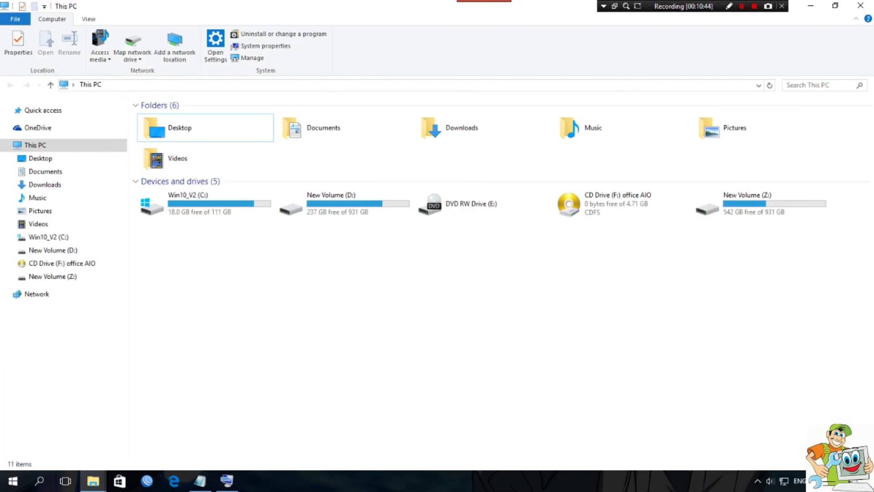
Step: Switch to the Notepad notes and copy the two command lines rd /s /q %temp% and md %temp%
{"action": "left_click", "coordinate": [200, 480]}
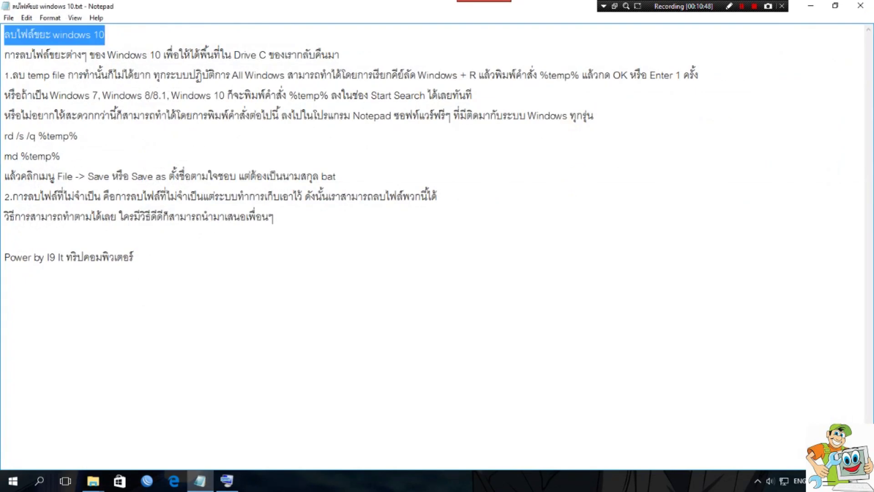
{"action": "left_click_drag", "start_coordinate": [4, 136], "coordinate": [60, 156]}
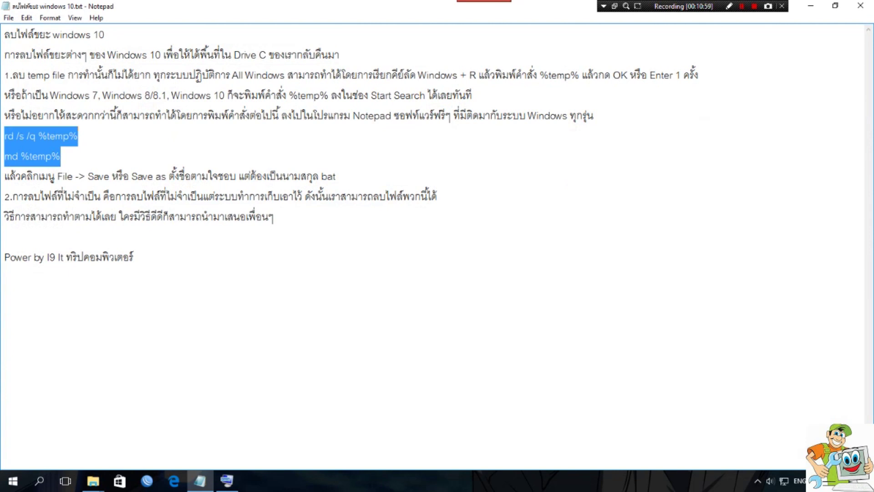
{"action": "left_click", "coordinate": [60, 156]}
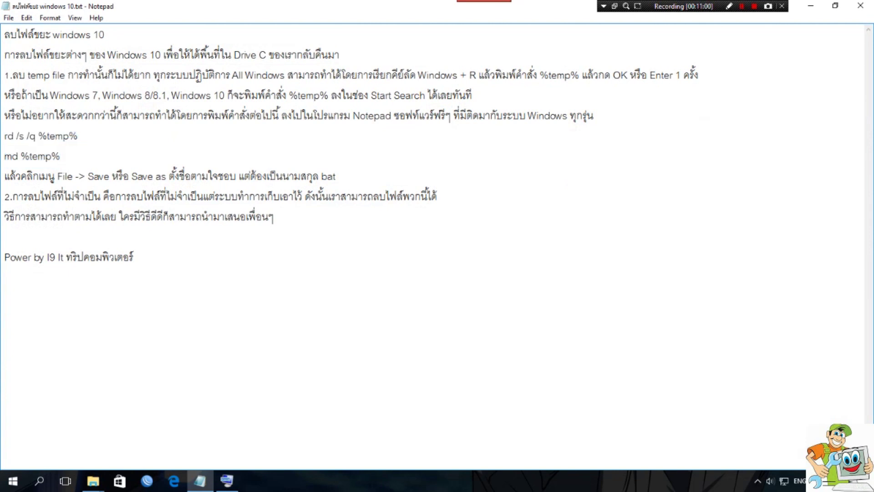
{"action": "left_click", "coordinate": [836, 6]}
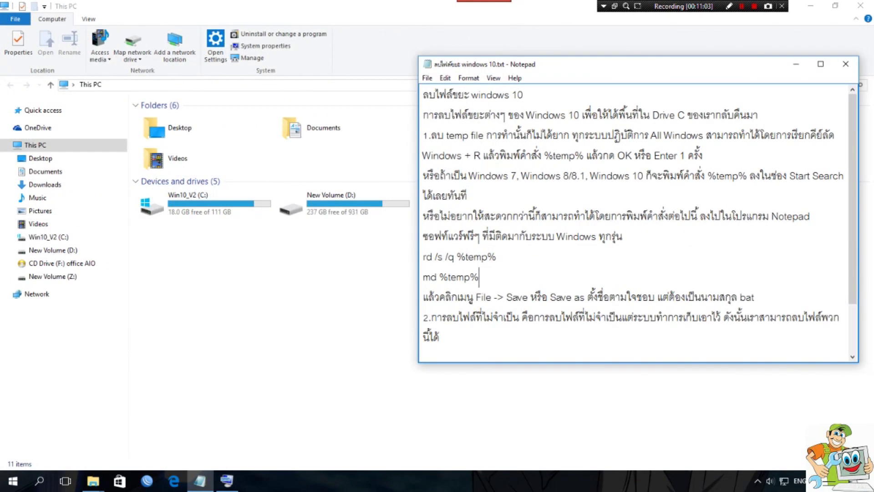
{"action": "left_click_drag", "start_coordinate": [587, 66], "coordinate": [484, 34]}
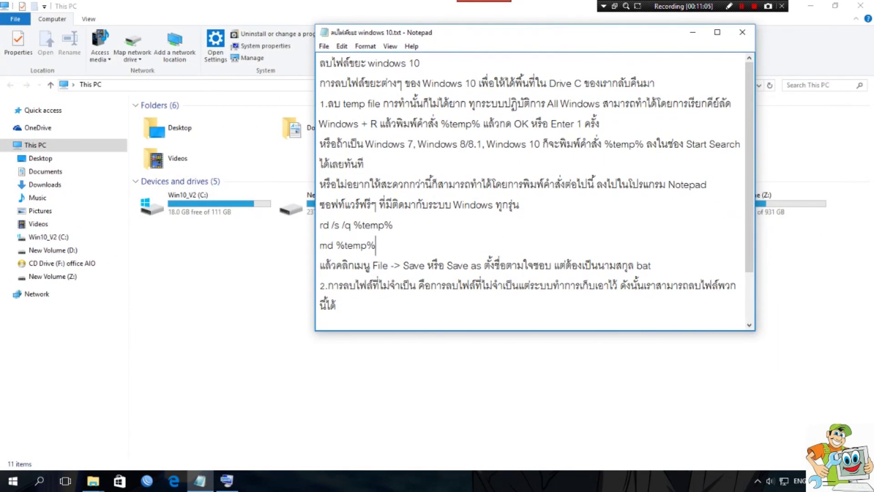
{"action": "left_click_drag", "start_coordinate": [376, 246], "coordinate": [320, 225]}
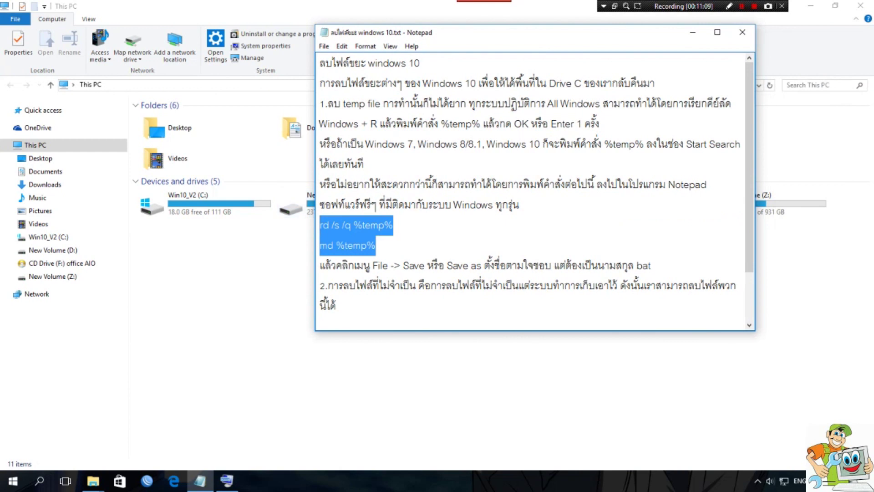
{"action": "right_click", "coordinate": [342, 231]}
{"action": "left_click", "coordinate": [360, 267]}
Step: Start a new Notepad document and paste the copied rd and md %temp% commands into it
{"action": "left_click", "coordinate": [13, 481]}
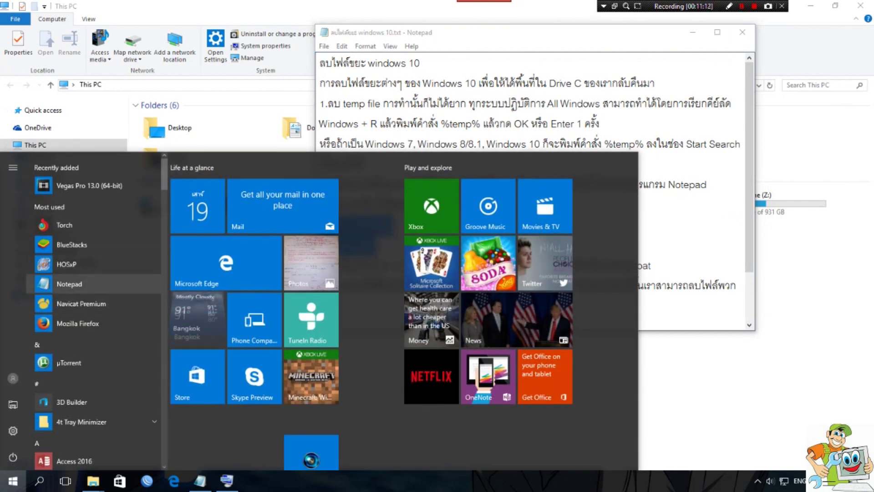
{"action": "left_click", "coordinate": [70, 283]}
{"action": "right_click", "coordinate": [489, 111]}
{"action": "left_click", "coordinate": [515, 157]}
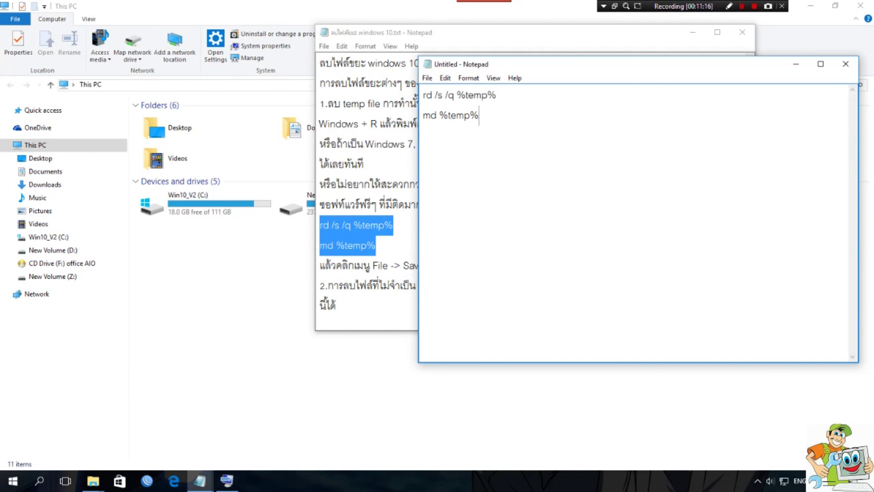
Step: Begin saving the new document under a new name, with the Desktop as its location
{"action": "left_click_drag", "start_coordinate": [620, 64], "coordinate": [420, 51]}
{"action": "left_click", "coordinate": [226, 64]}
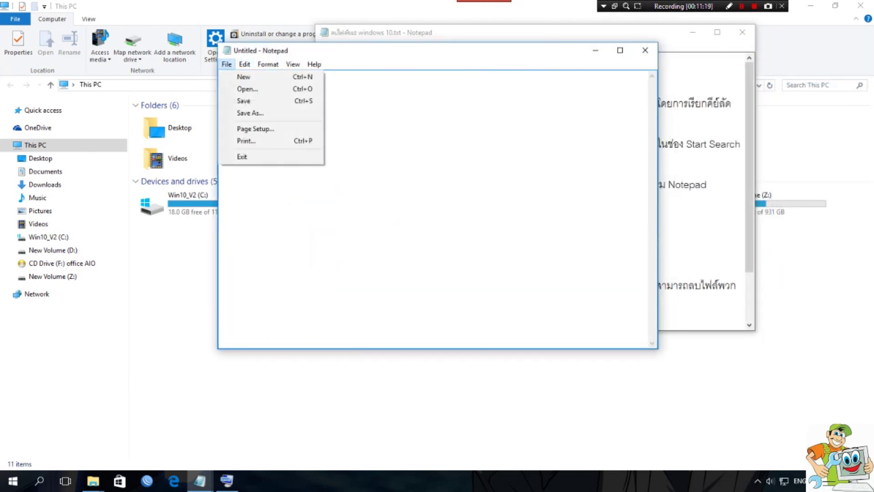
{"action": "left_click", "coordinate": [250, 113]}
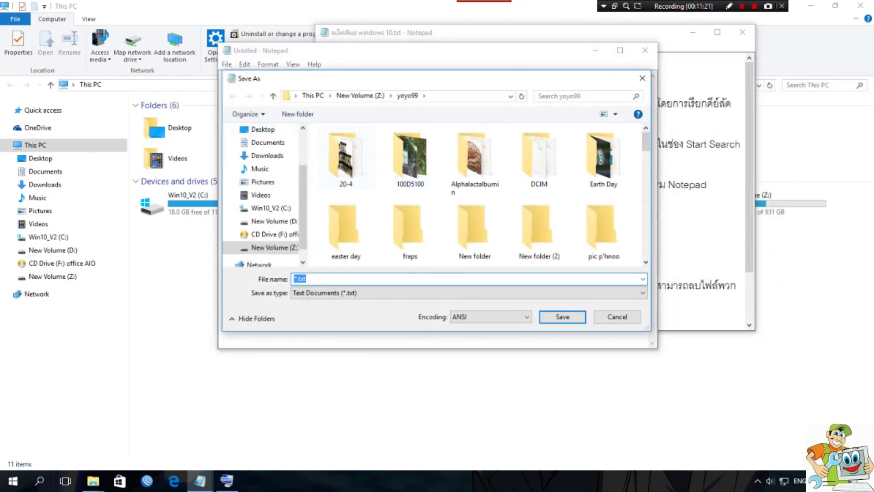
{"action": "left_click", "coordinate": [263, 129]}
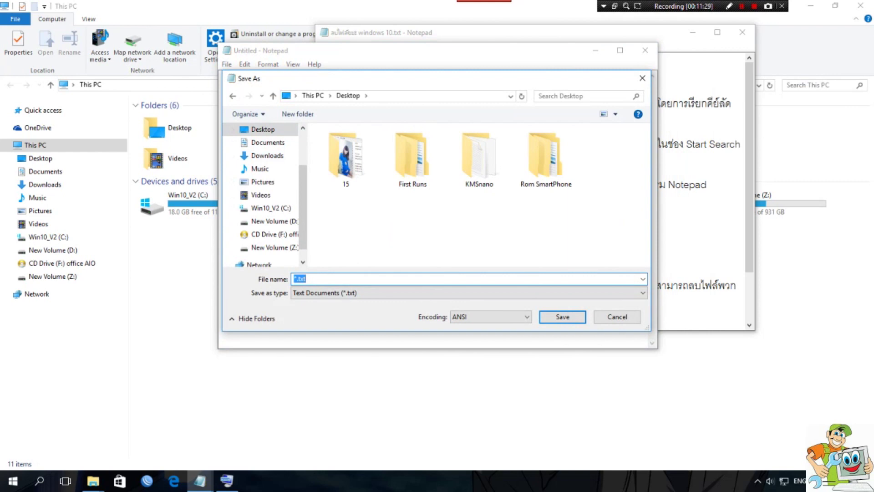
Step: Name the file temp delete.bat, save it and close its Notepad window
{"action": "type", "text": "te"}
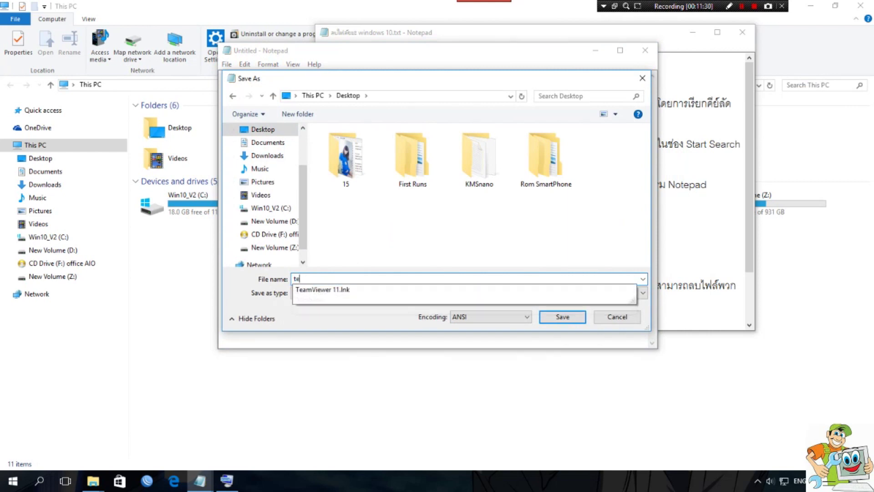
{"action": "type", "text": "mp"}
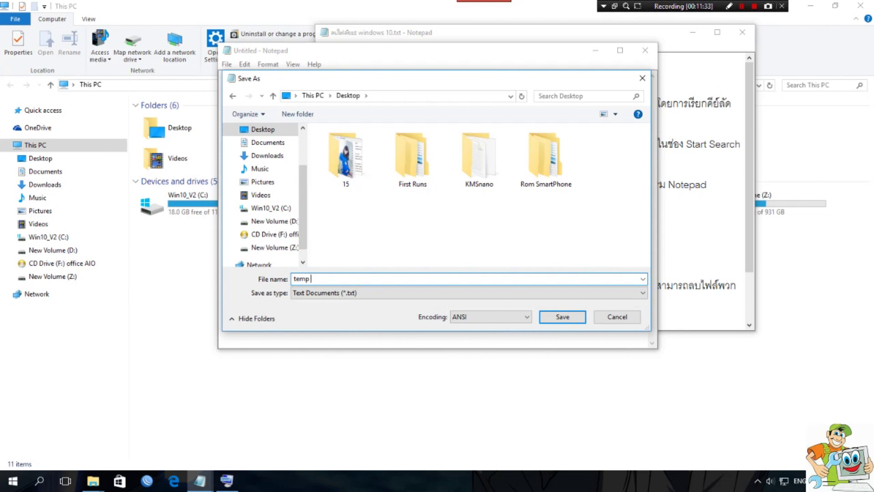
{"action": "type", "text": " del"}
{"action": "key", "text": "BackSpace"}
{"action": "type", "text": "e"}
{"action": "key", "text": "BackSpace"}
{"action": "type", "text": "le"}
{"action": "type", "text": "e"}
{"action": "type", "text": "te"}
{"action": "key", "text": "Left"}
{"action": "key", "text": "Left"}
{"action": "key", "text": "BackSpace"}
{"action": "key", "text": "End"}
{"action": "type", "text": ".bat"}
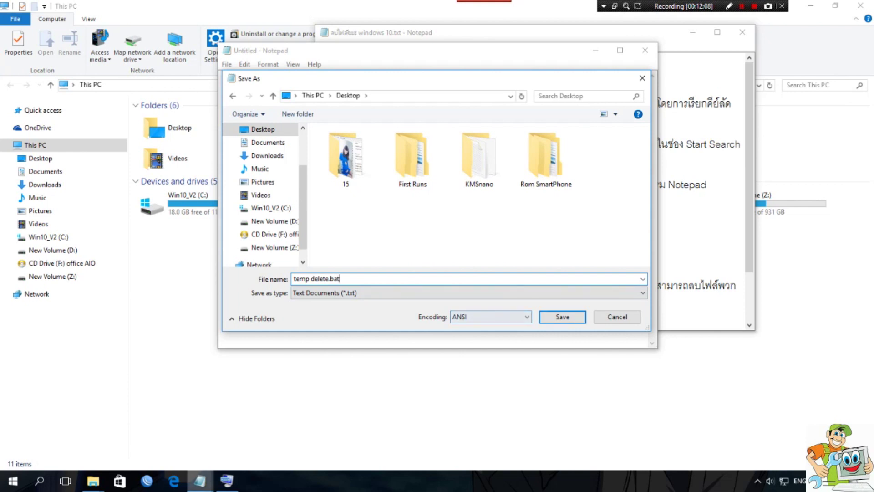
{"action": "left_click", "coordinate": [200, 480]}
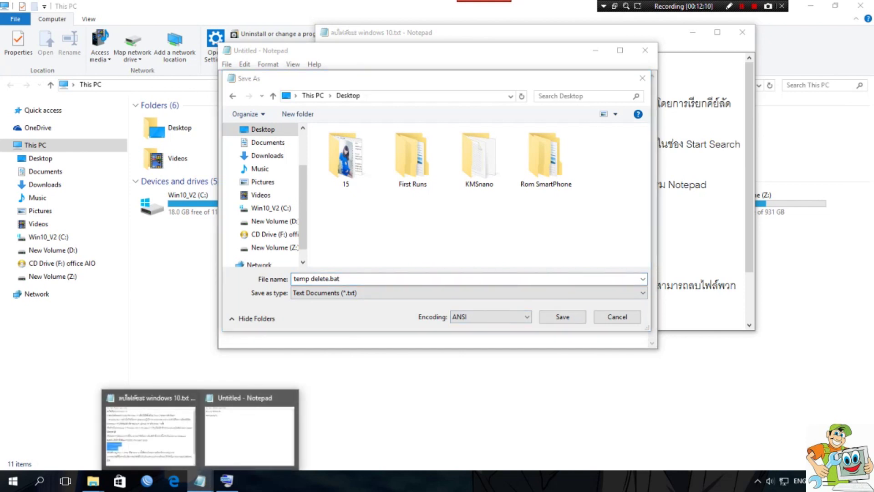
{"action": "key", "text": "Return"}
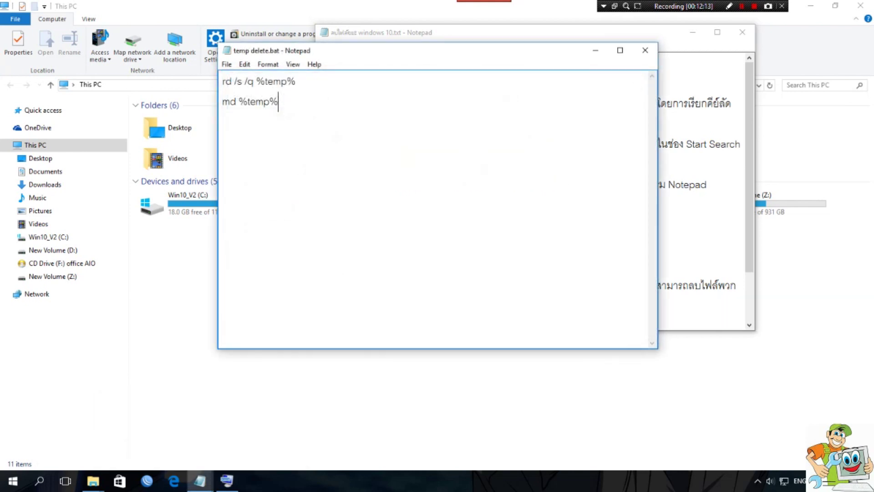
{"action": "left_click", "coordinate": [646, 51]}
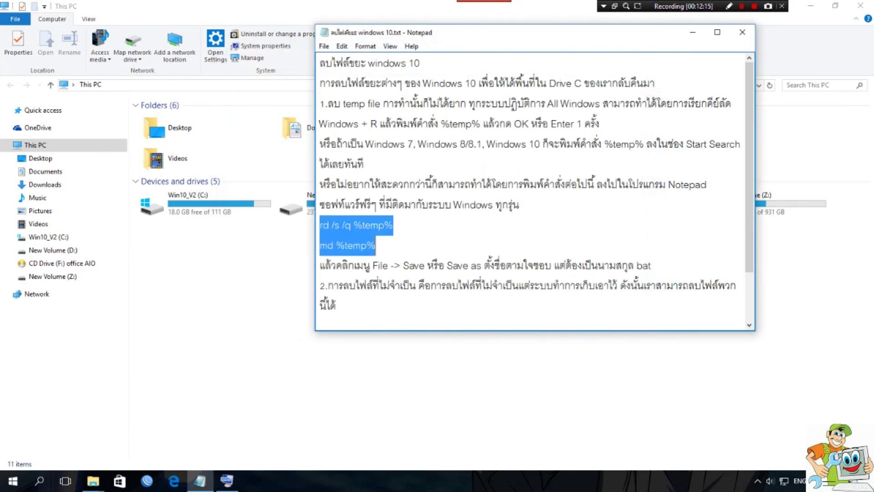
Step: Show the Desktop folder in a maximized File Explorer window and select temp delete.bat
{"action": "key", "text": "super+d"}
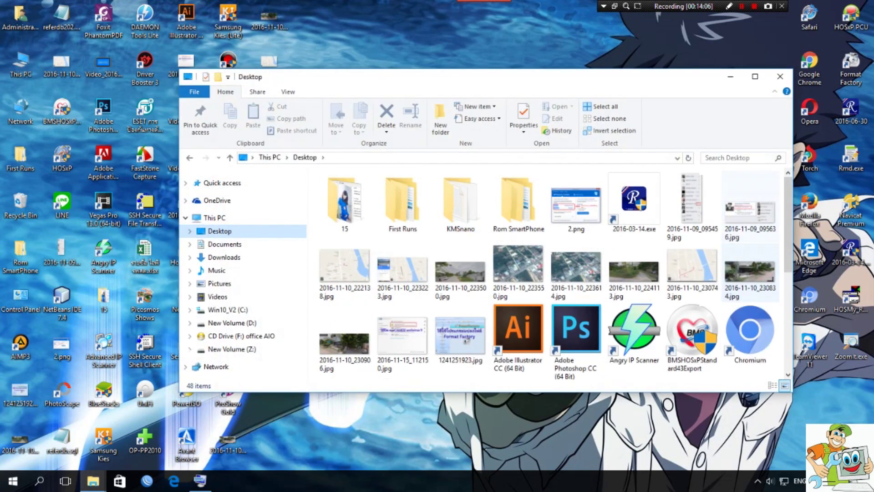
{"action": "left_click", "coordinate": [755, 76]}
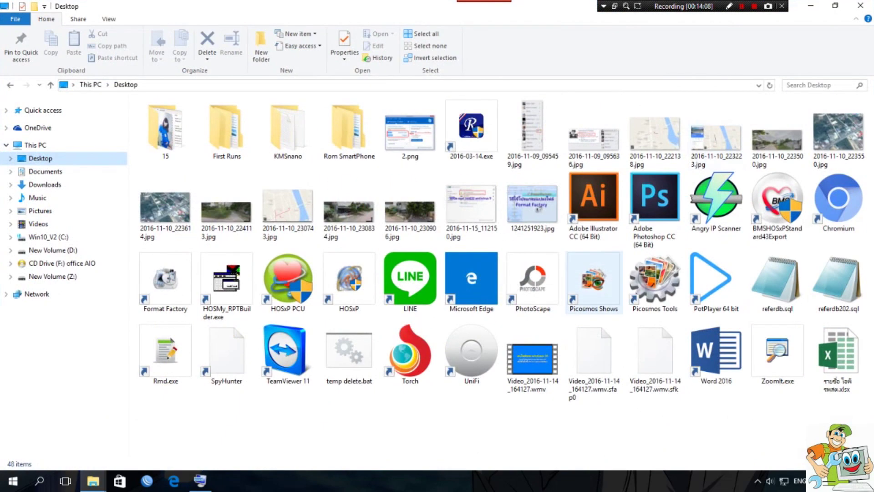
{"action": "left_click", "coordinate": [348, 354]}
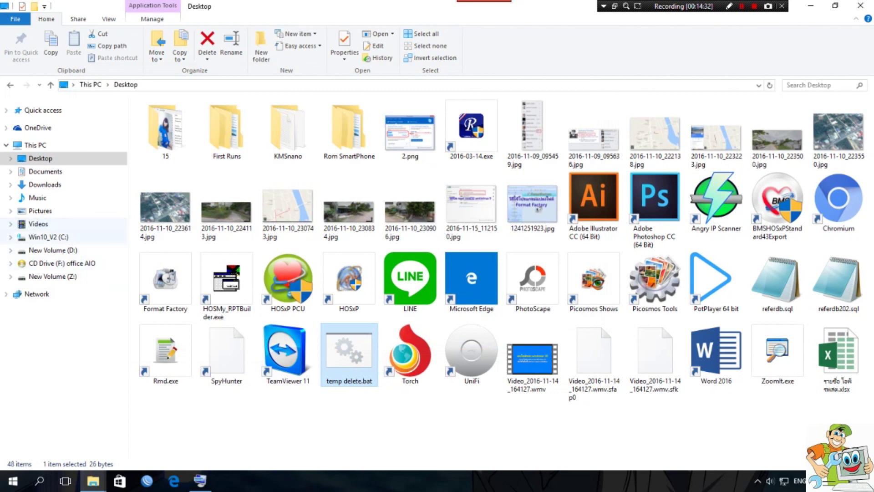
Step: Open the temporary files folder by running %tmp% and create two new test folders in it
{"action": "left_click", "coordinate": [93, 481]}
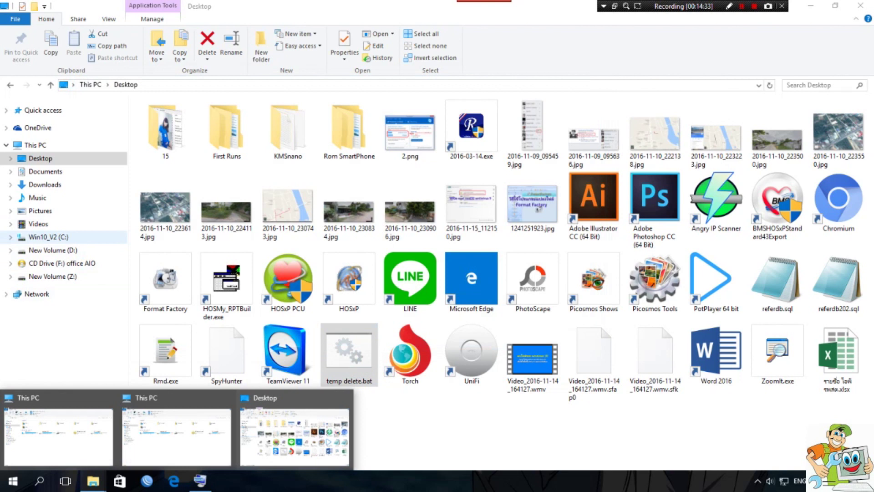
{"action": "key", "text": "super+r"}
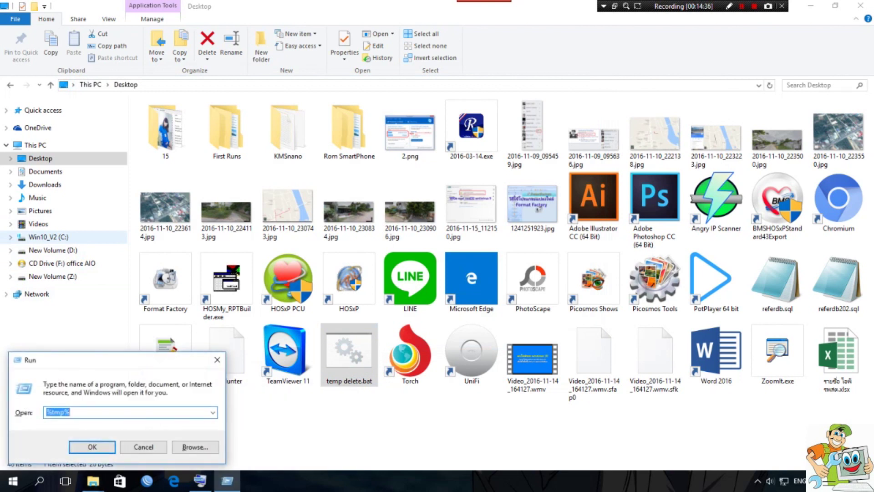
{"action": "key", "text": "Return"}
{"action": "right_click", "coordinate": [491, 212]}
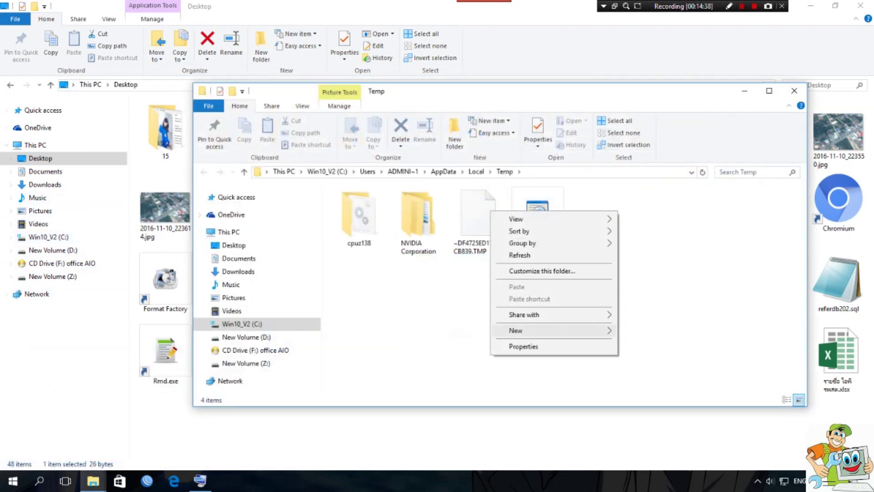
{"action": "mouse_move", "coordinate": [517, 331]}
{"action": "left_click", "coordinate": [643, 169]}
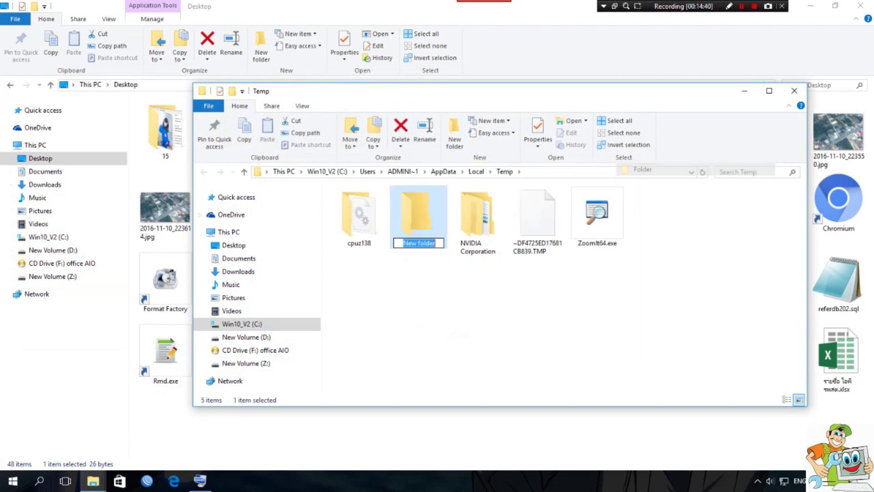
{"action": "right_click", "coordinate": [533, 180]}
{"action": "mouse_move", "coordinate": [560, 312]}
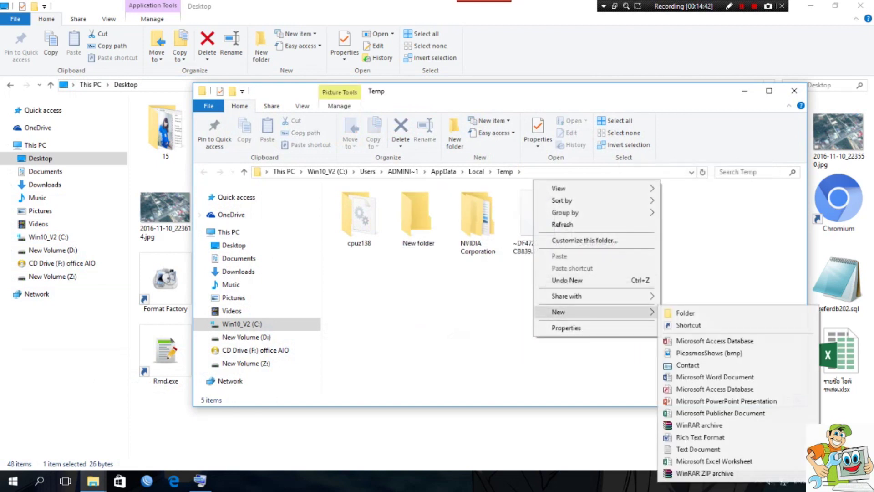
{"action": "left_click", "coordinate": [685, 312]}
Step: Close the Temp folder and run temp delete.bat from the Desktop folder
{"action": "key", "text": "alt+F4"}
{"action": "key", "text": "Return"}
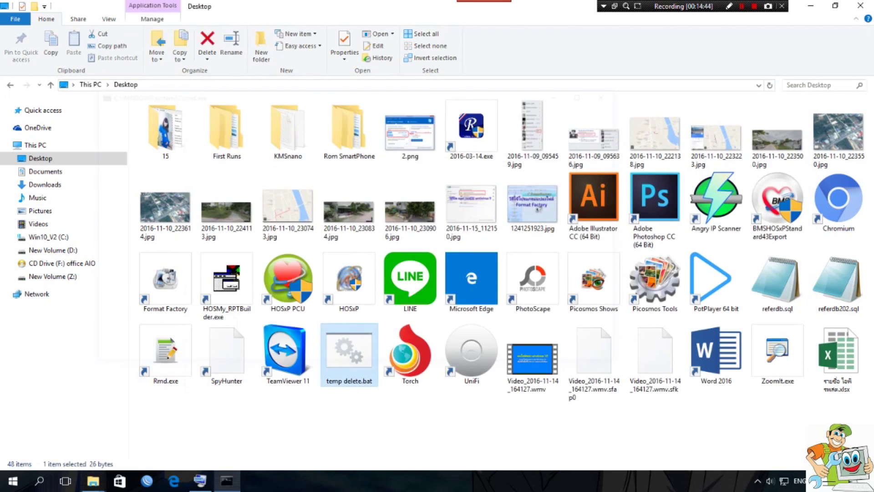
{"action": "key", "text": "alt+Tab"}
{"action": "key", "text": "alt+Tab"}
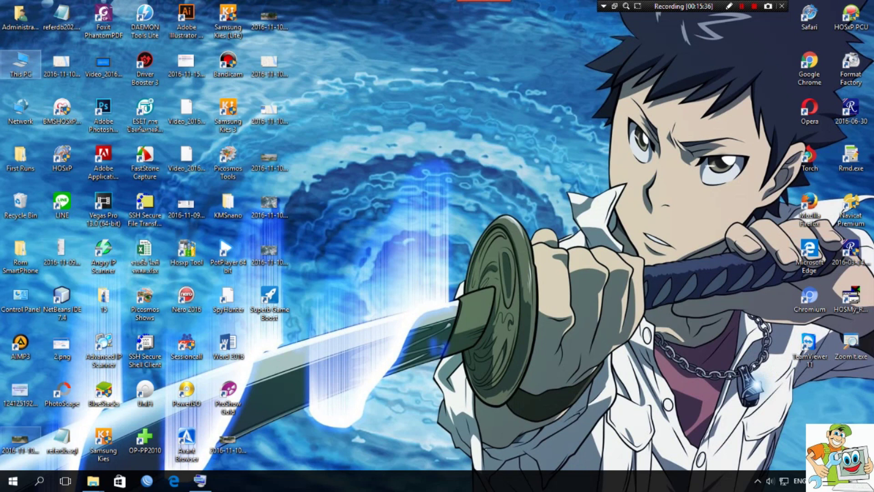
{"action": "right_click", "coordinate": [450, 181]}
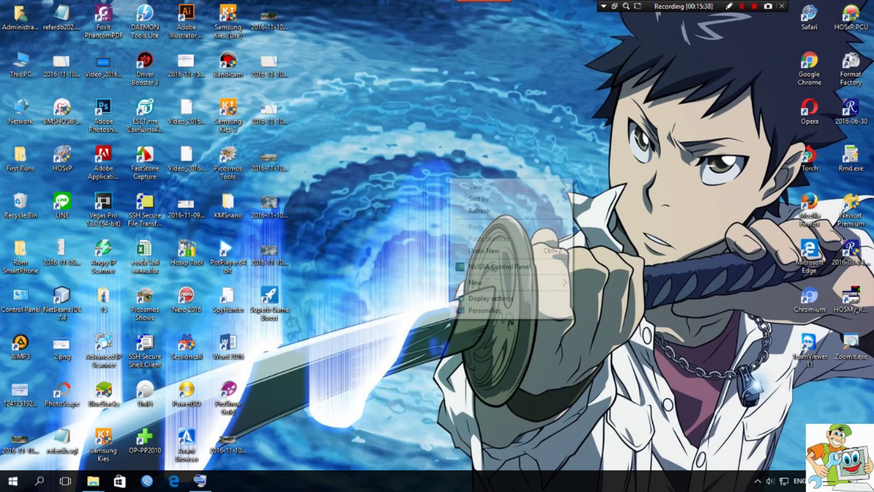
{"action": "key", "text": "Escape"}
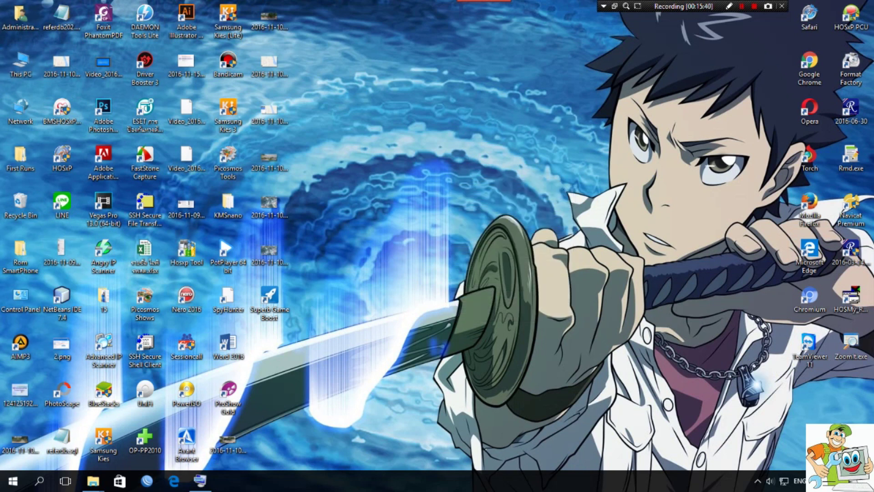